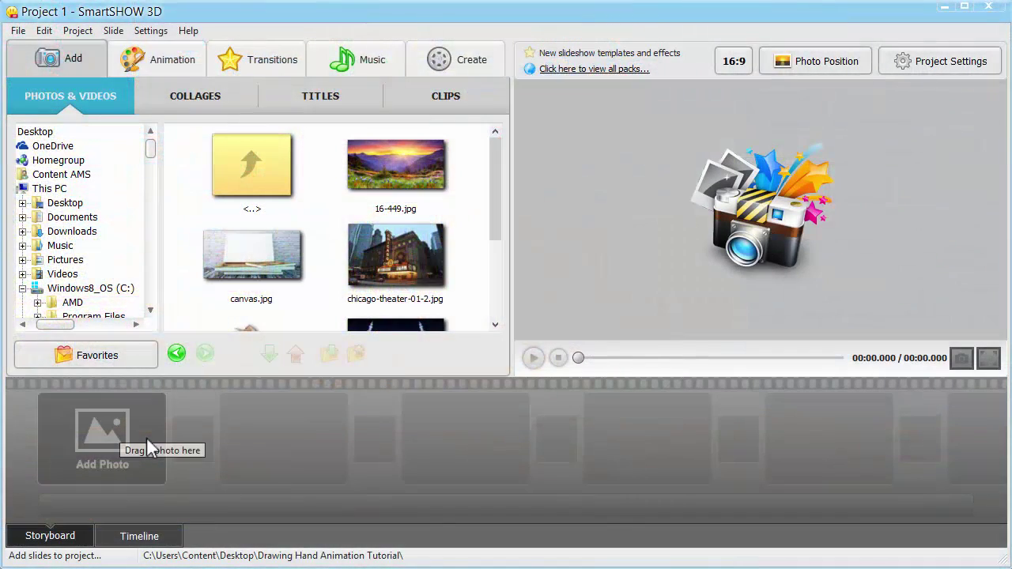
# - Drag museum-insel.jpg from the file browser onto the storyboard as slide 1
pyautogui.moveTo(495, 147); pyautogui.dragTo(495, 248)
pyautogui.moveTo(251, 285); pyautogui.dragTo(111, 450)
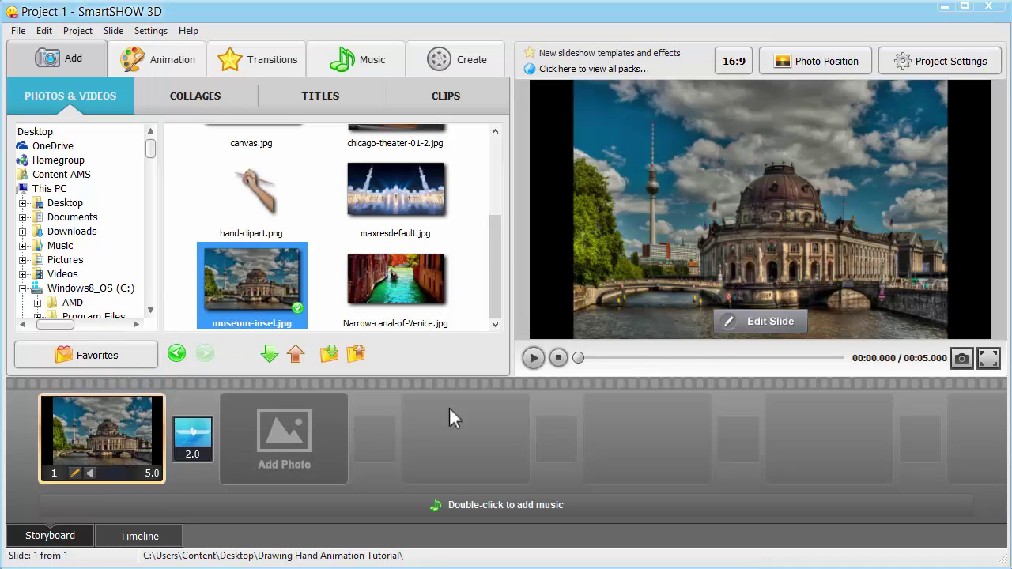
# - Open slide 1 in the slide editor and set canvas.jpg as its background image
pyautogui.click(741, 324)
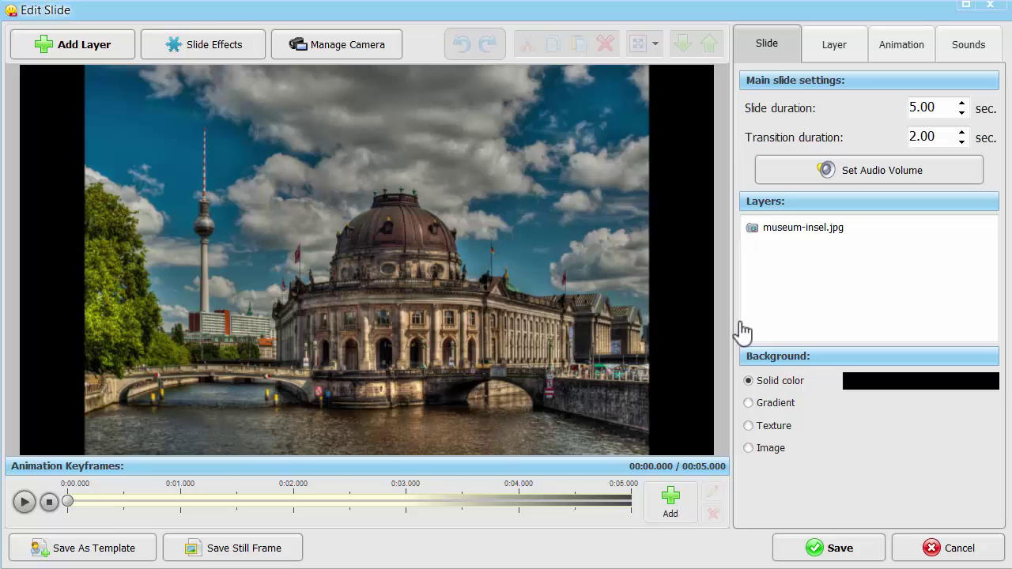
pyautogui.click(748, 447)
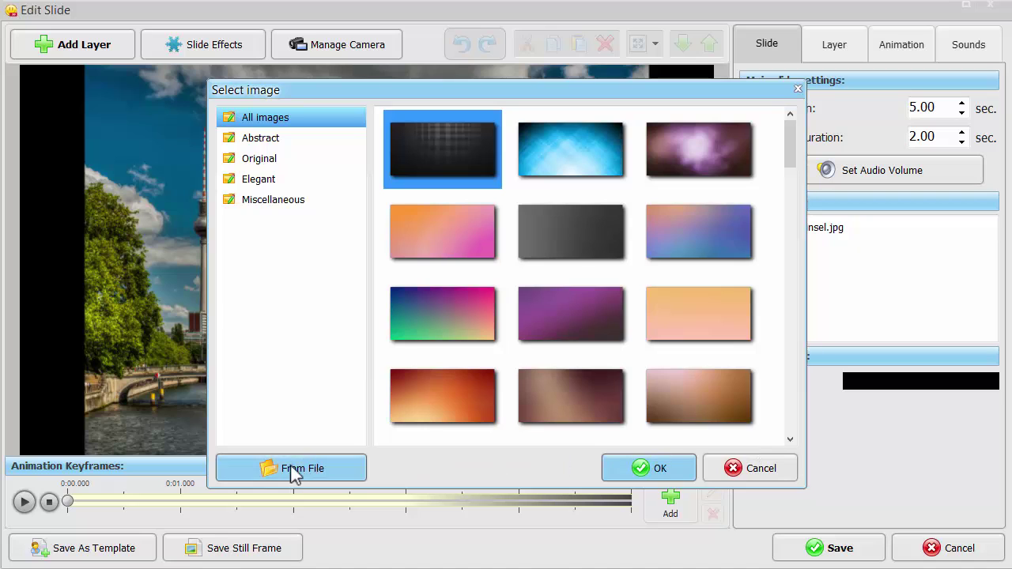
pyautogui.click(290, 467)
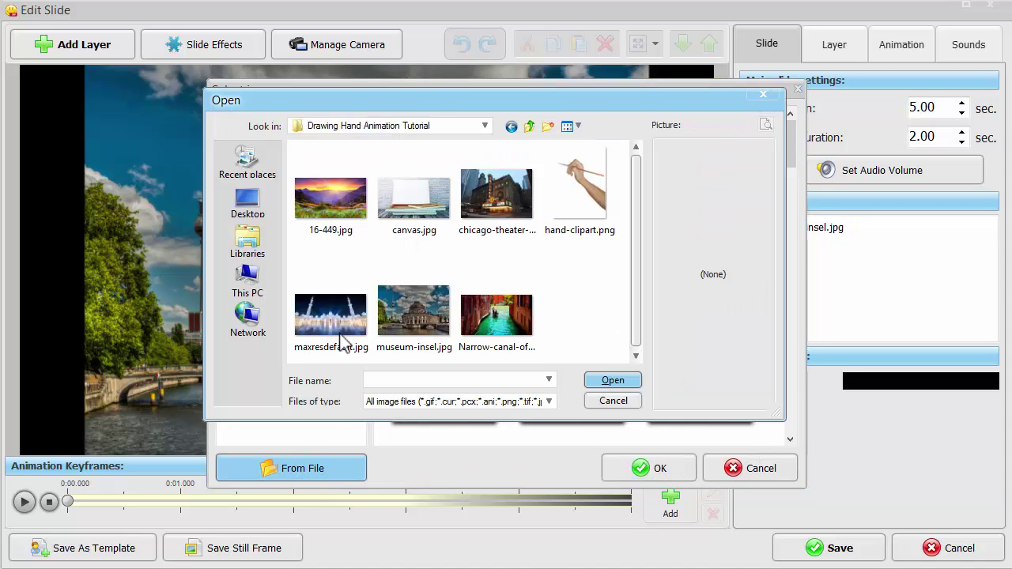
pyautogui.click(413, 198)
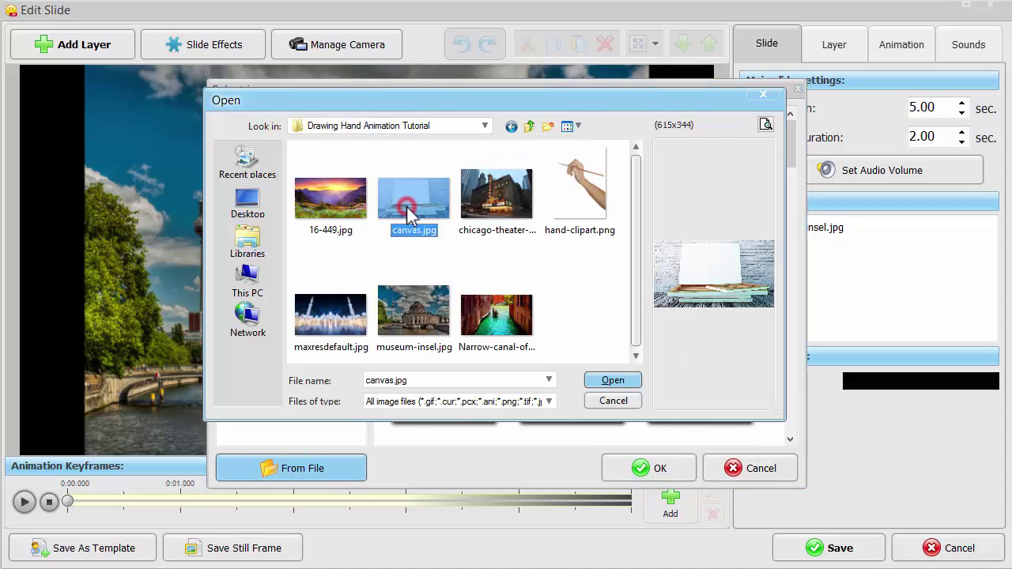
pyautogui.click(607, 382)
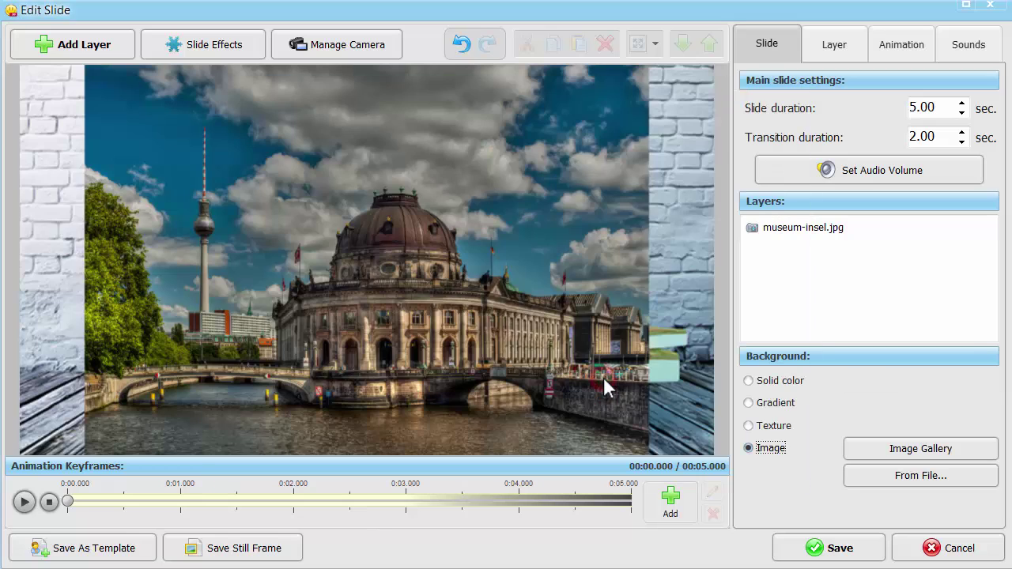
# - Shrink the museum photo and position it over the upper area of the blank canvas
pyautogui.click(499, 305)
pyautogui.moveTo(638, 445); pyautogui.dragTo(509, 356)
pyautogui.moveTo(422, 286); pyautogui.dragTo(399, 230)
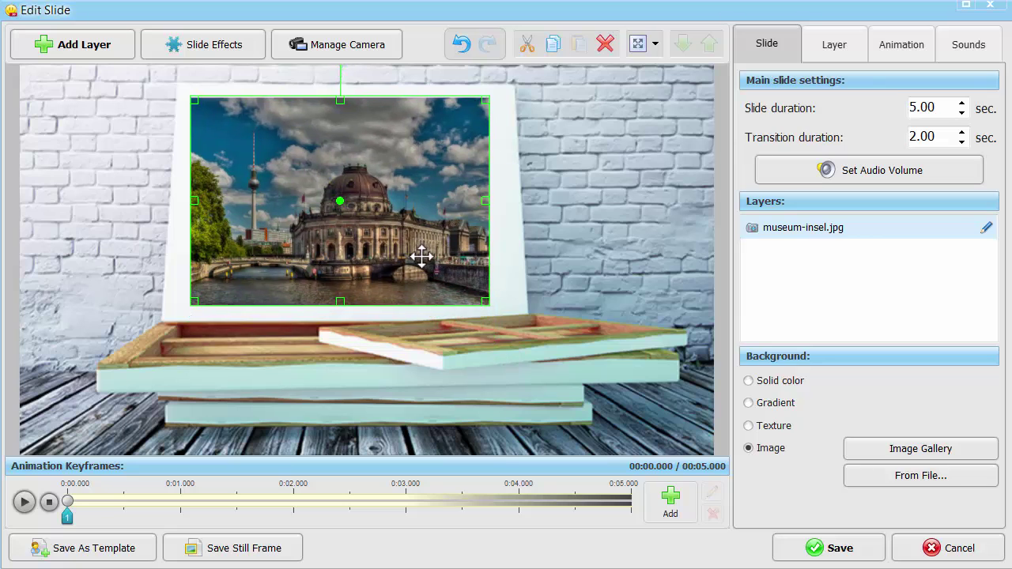
pyautogui.moveTo(485, 104); pyautogui.dragTo(494, 100)
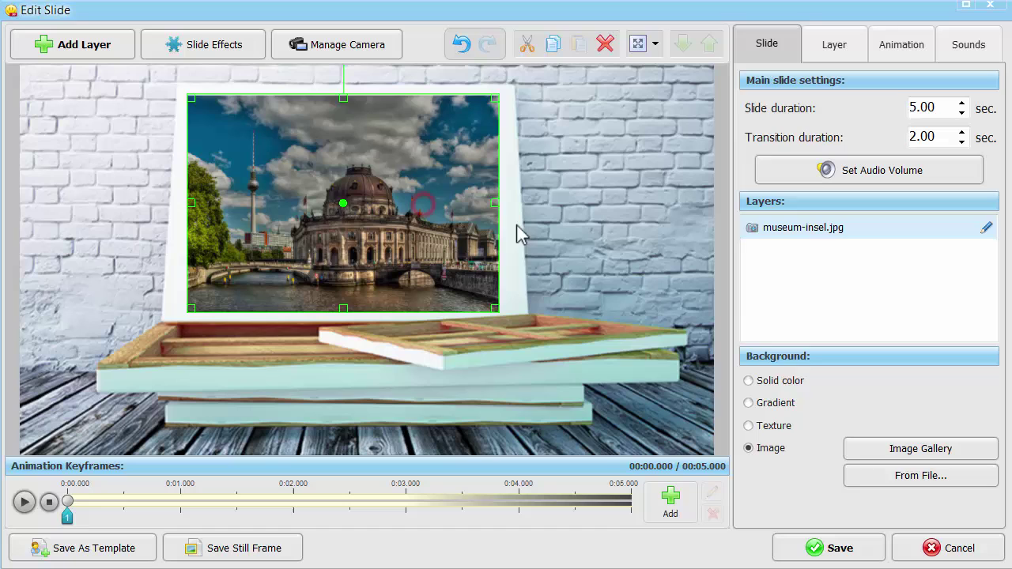
pyautogui.click(613, 235)
pyautogui.click(388, 231)
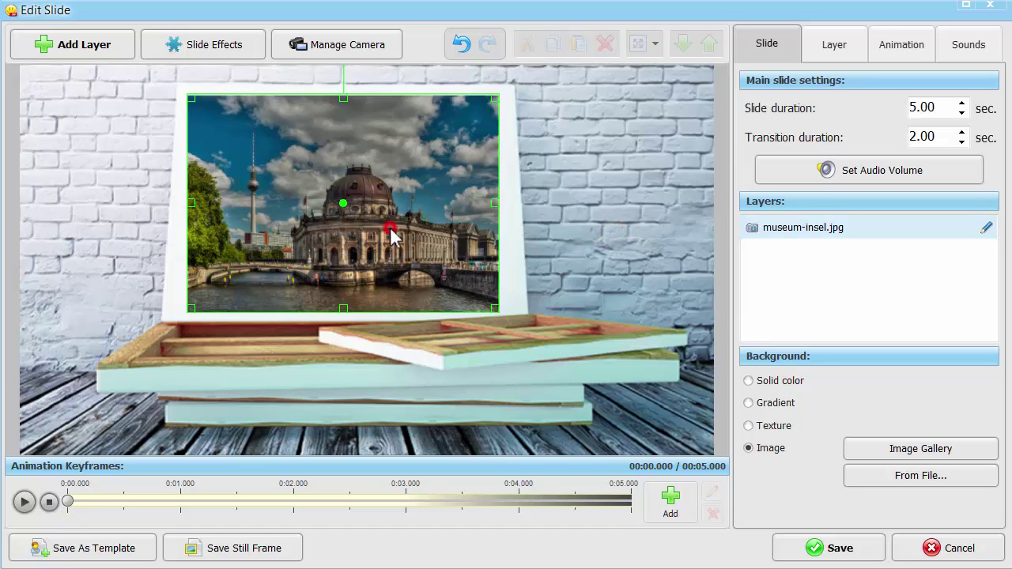
# - Apply the ragged brush-edged mask from the Gallery to the museum photo layer
pyautogui.click(834, 49)
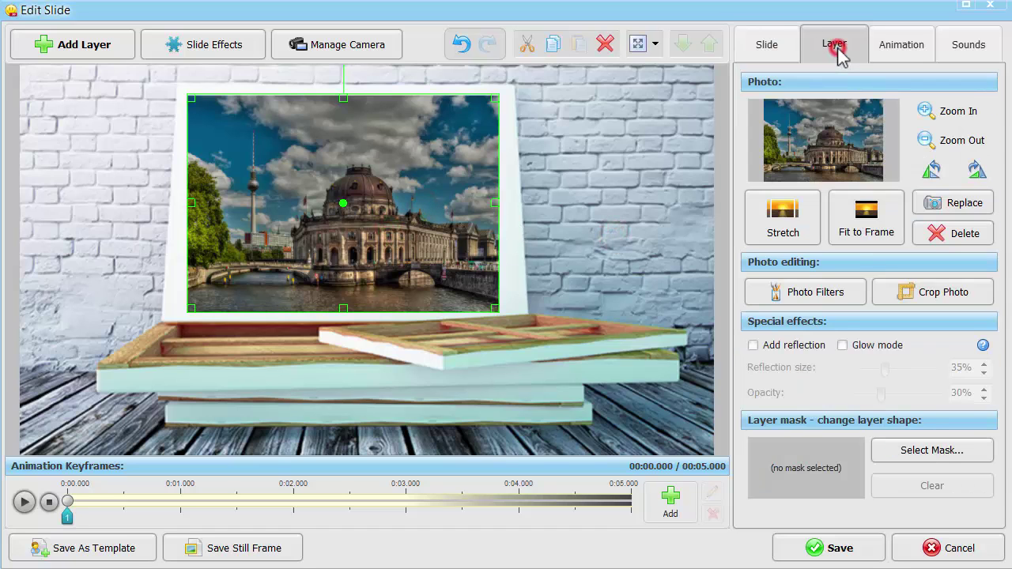
pyautogui.click(908, 457)
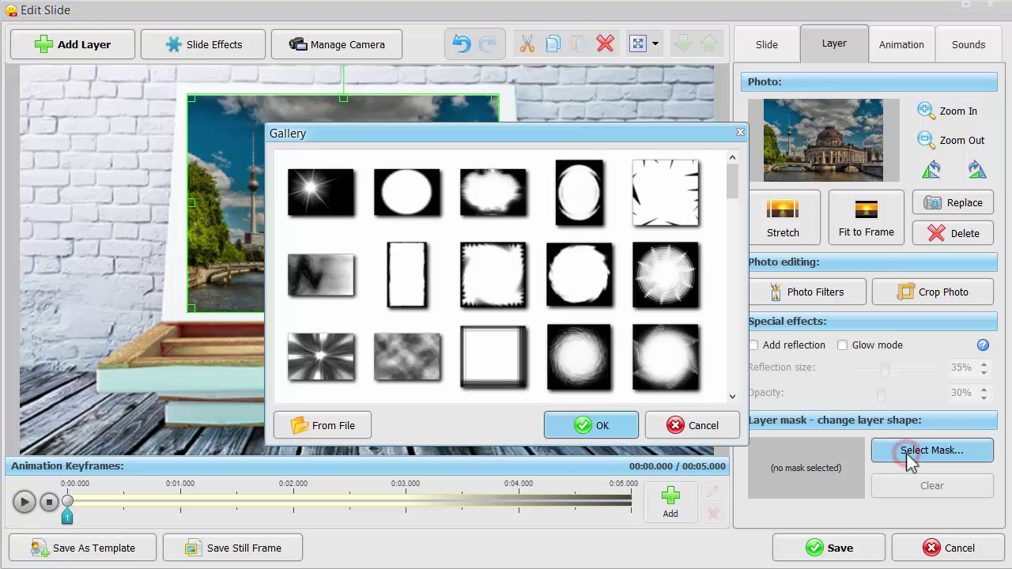
pyautogui.moveTo(734, 192); pyautogui.dragTo(729, 348)
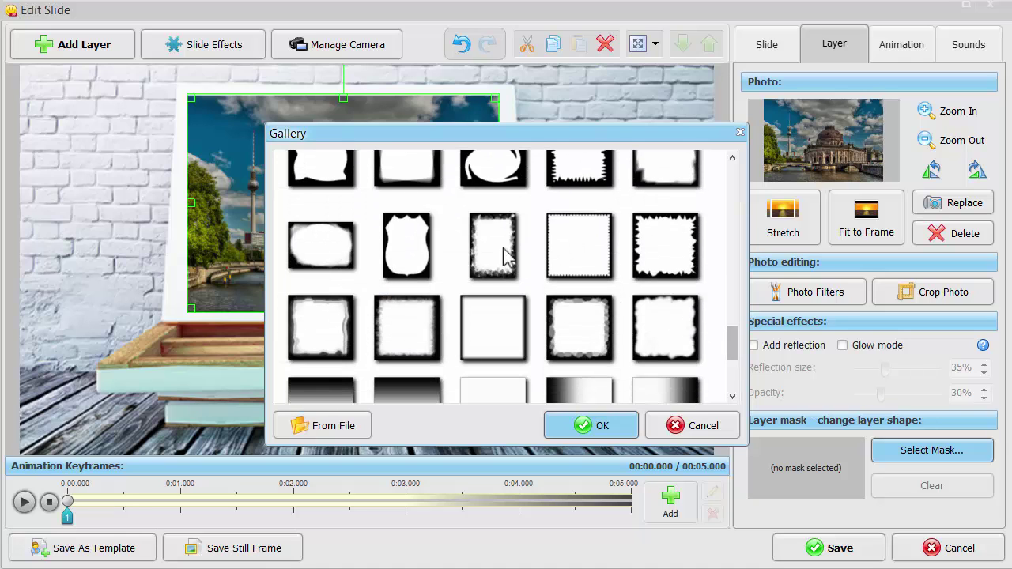
pyautogui.click(495, 245)
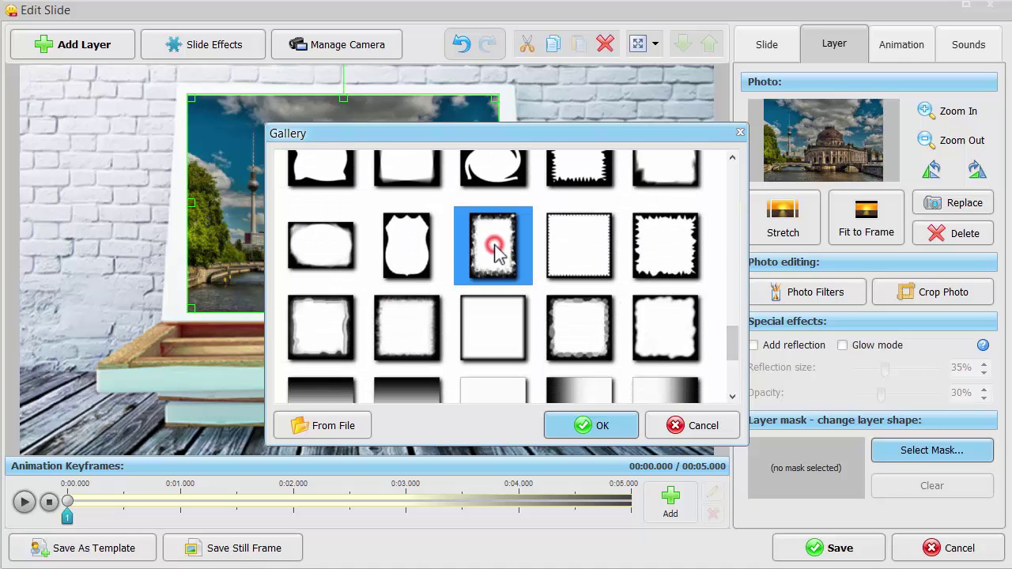
pyautogui.click(589, 431)
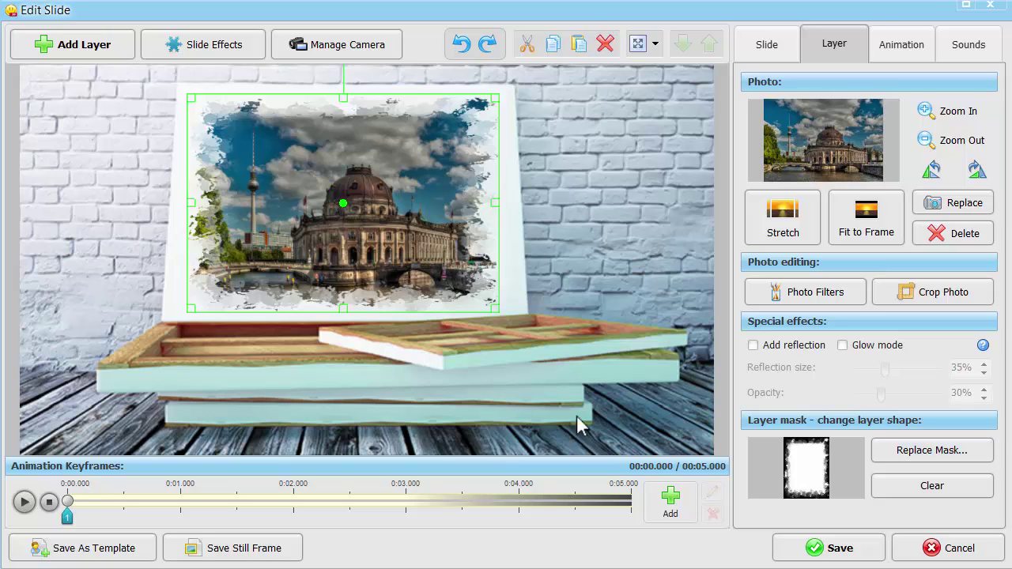
# - Copy and paste the masked museum photo layer, then open Photo Filters for the duplicate
pyautogui.click(551, 49)
pyautogui.click(579, 45)
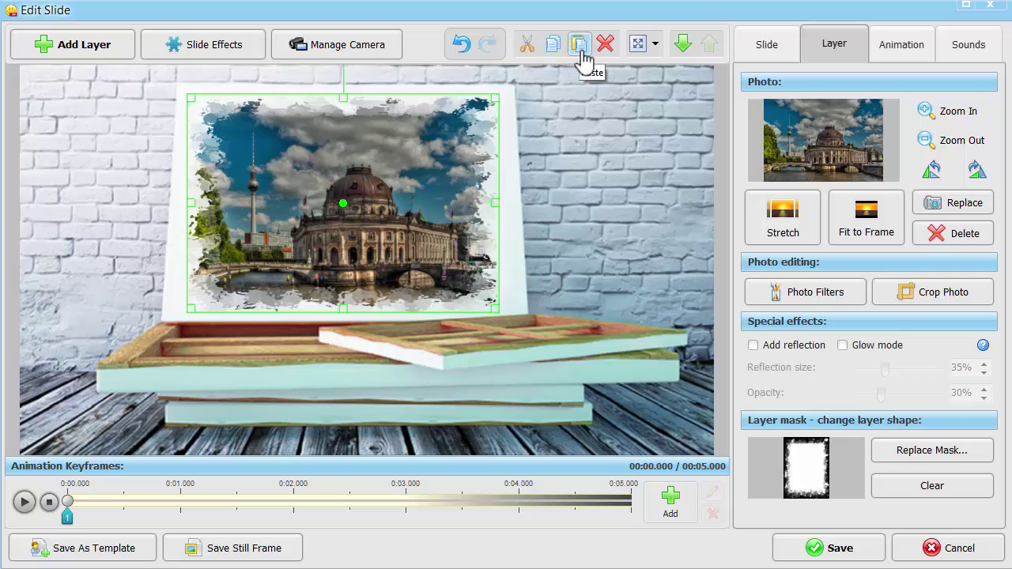
pyautogui.click(775, 292)
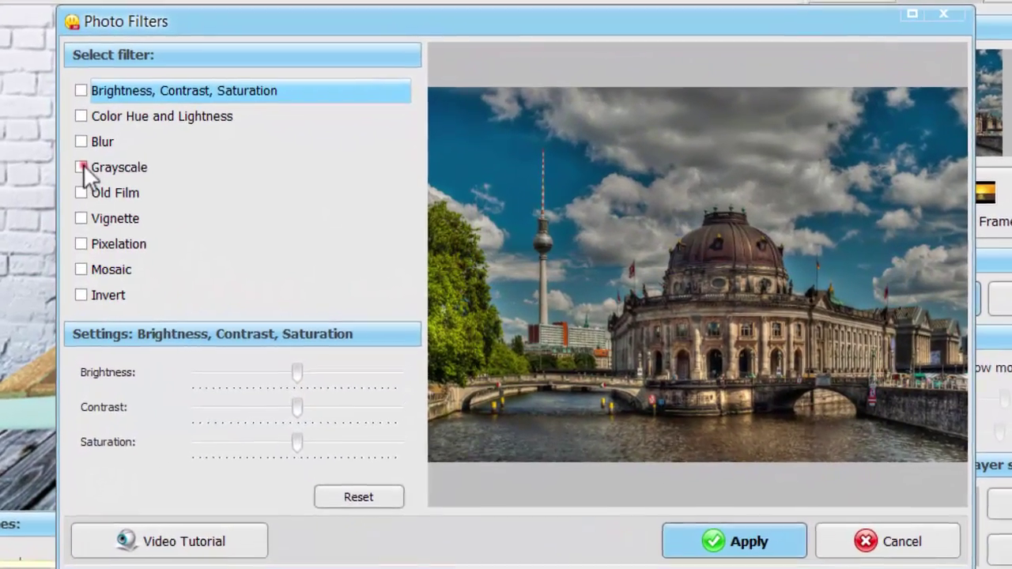
# - Give the duplicate a Grayscale filter with raised brightness and maximum contrast for a sketch look
pyautogui.click(105, 173)
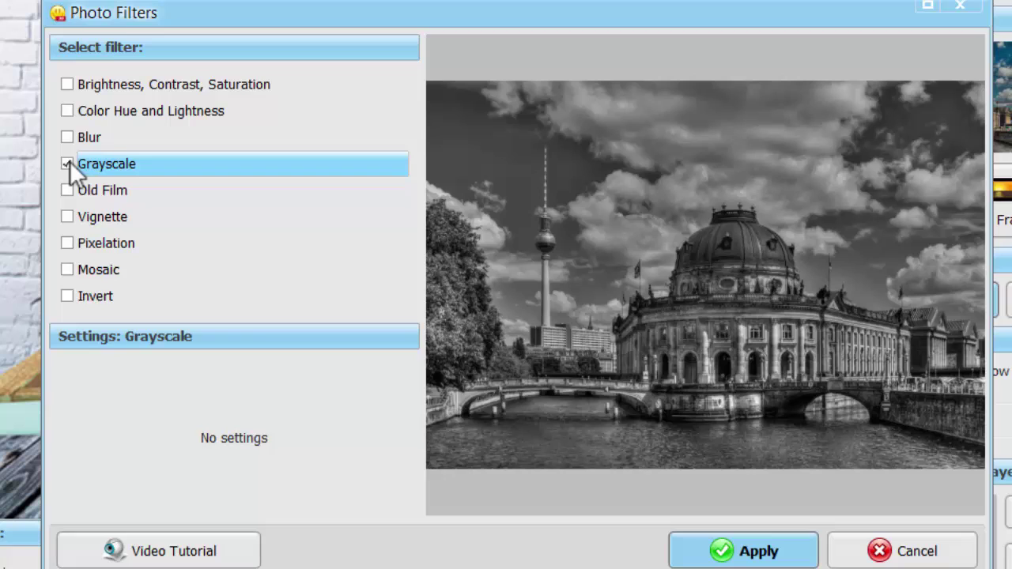
pyautogui.click(124, 83)
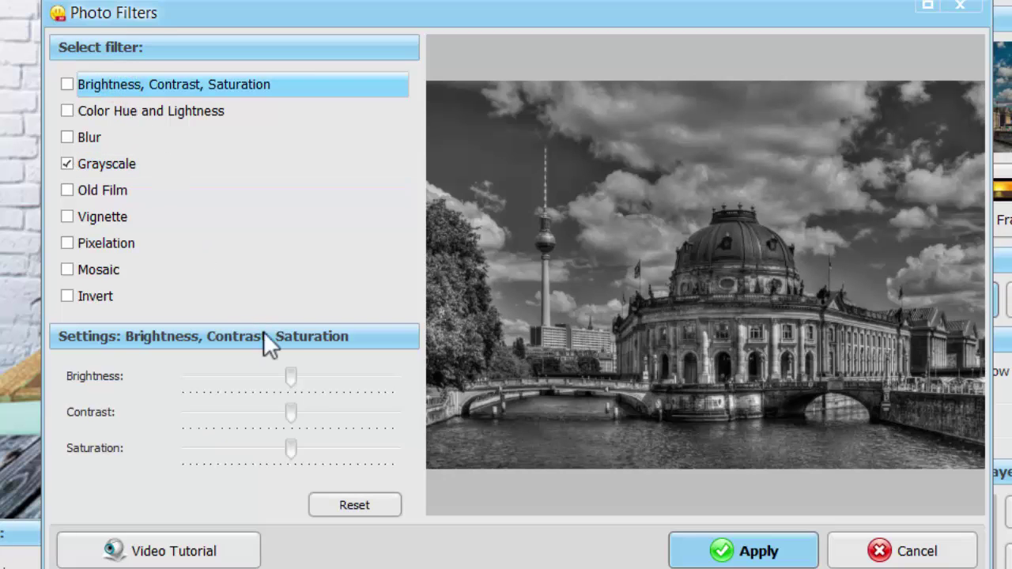
pyautogui.moveTo(291, 378); pyautogui.dragTo(349, 376)
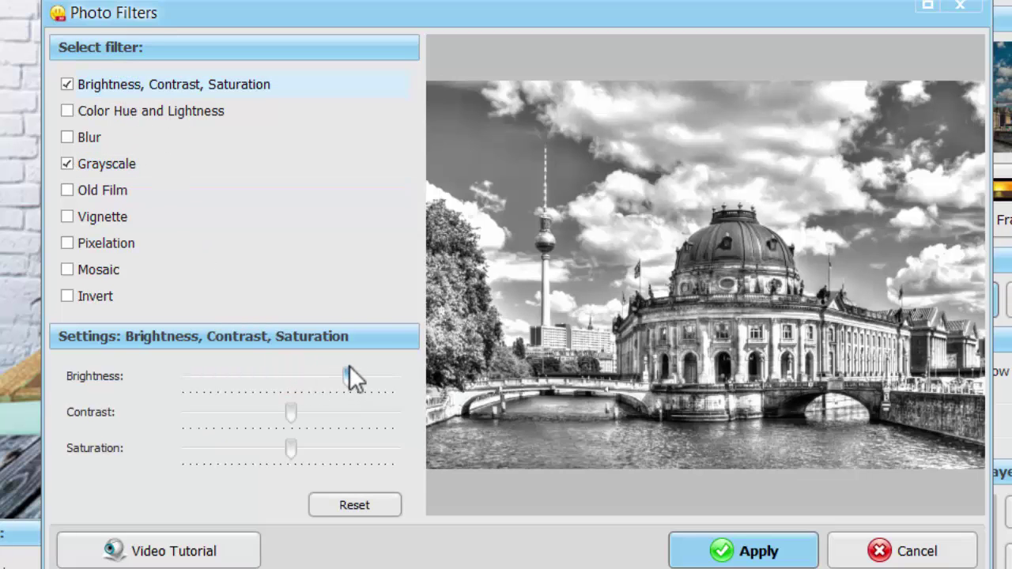
pyautogui.moveTo(291, 412); pyautogui.dragTo(388, 413)
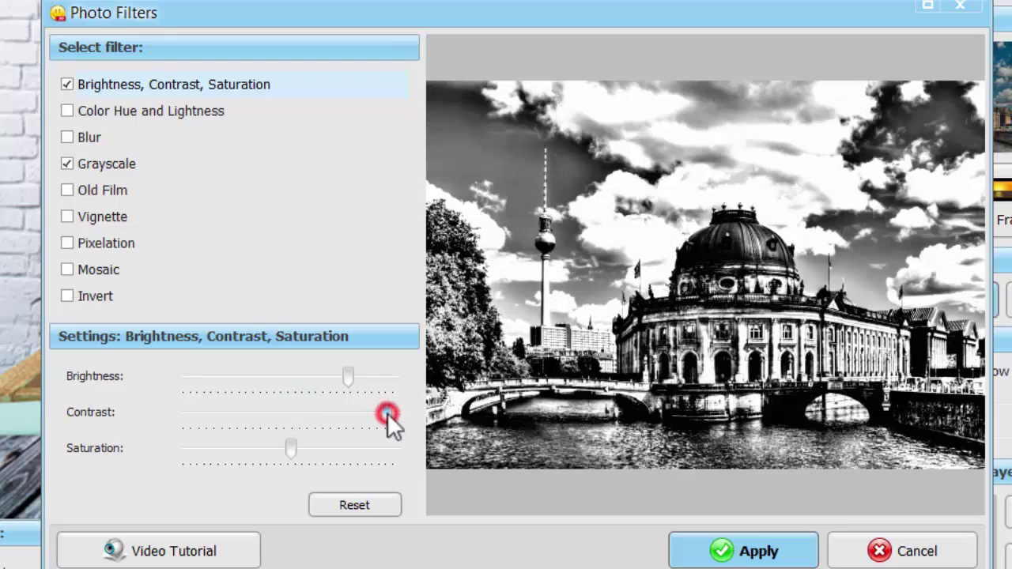
pyautogui.moveTo(348, 376); pyautogui.dragTo(364, 376)
pyautogui.moveTo(386, 412); pyautogui.dragTo(396, 413)
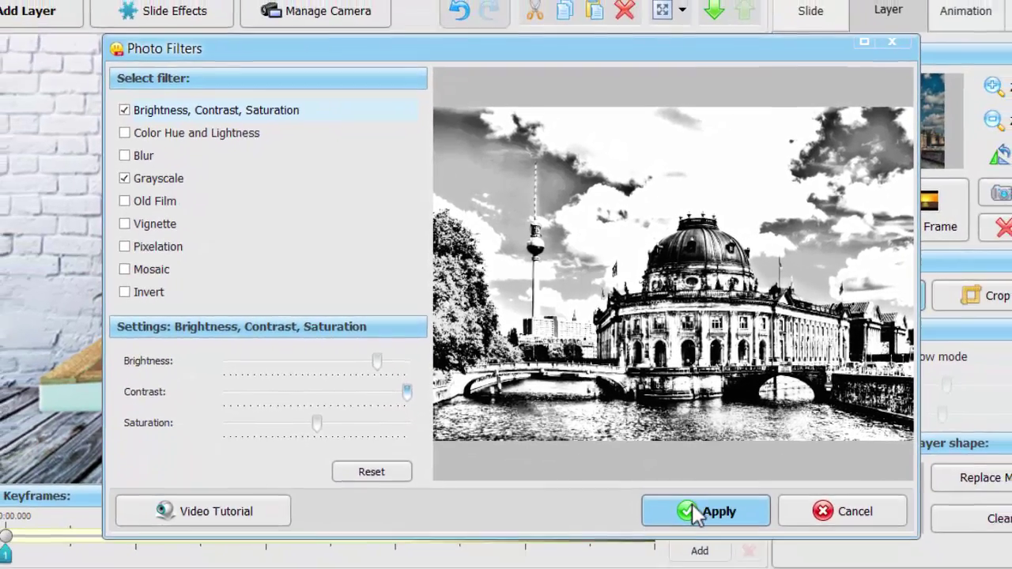
pyautogui.click(693, 511)
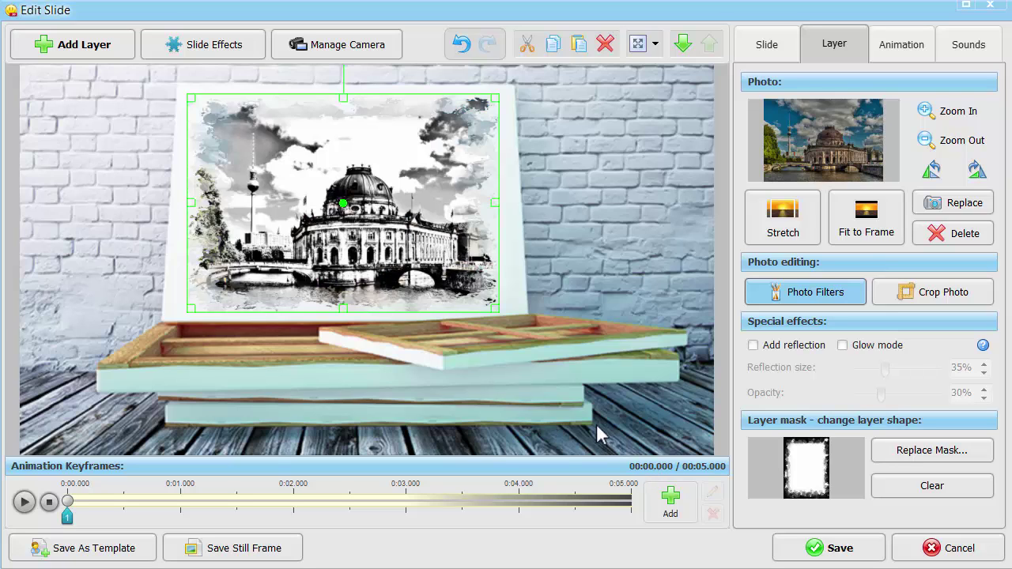
# - Move the sketch below the colour photo and boost the colour photo's brightness, contrast and saturation
pyautogui.click(680, 47)
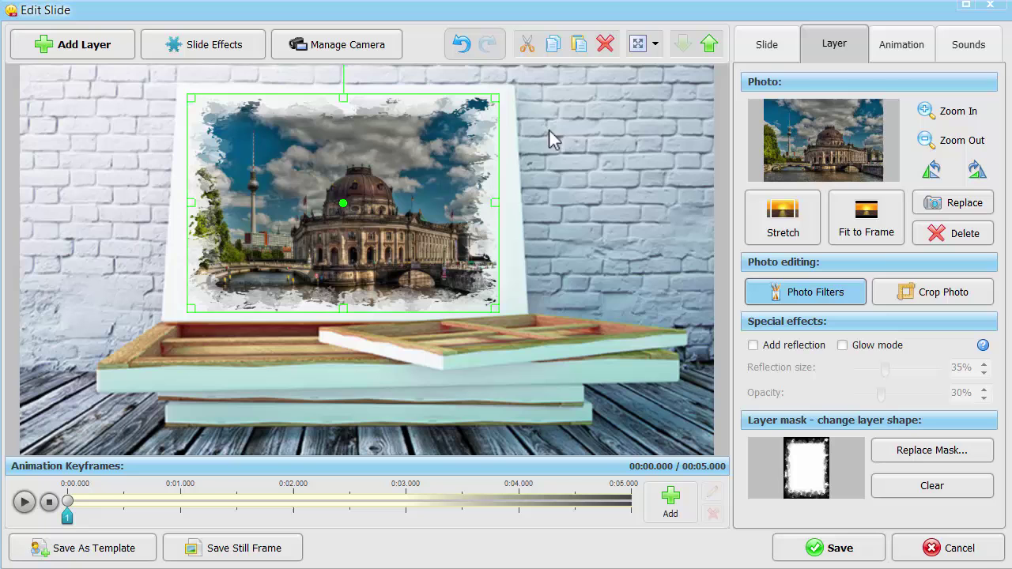
pyautogui.click(808, 292)
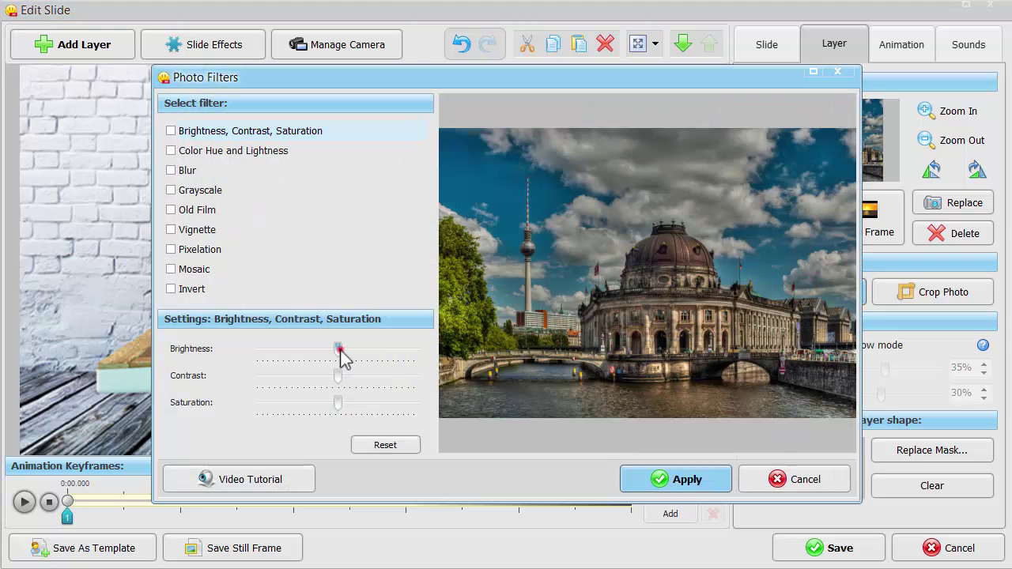
pyautogui.moveTo(338, 349); pyautogui.dragTo(379, 378)
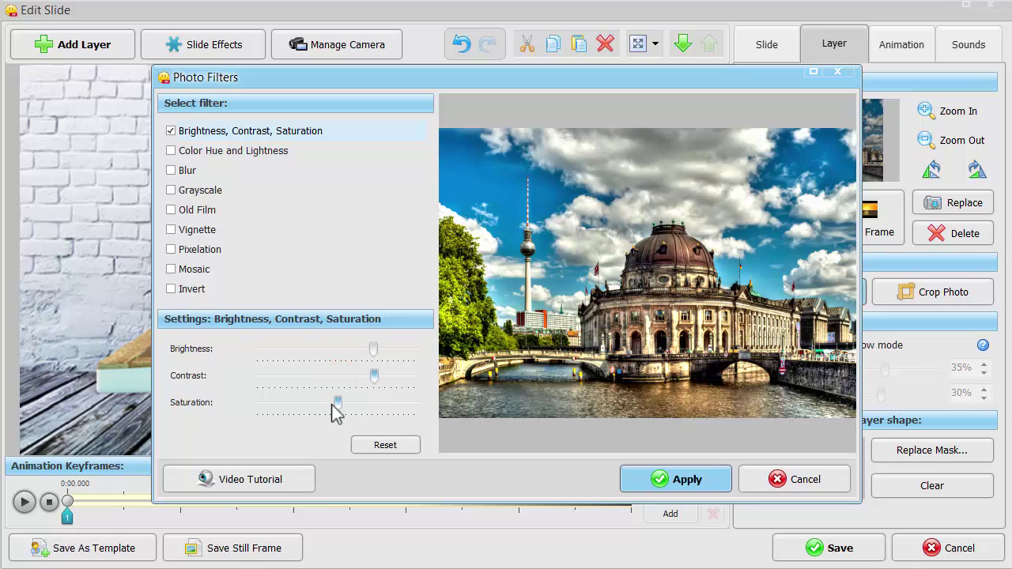
pyautogui.moveTo(337, 403); pyautogui.dragTo(403, 411)
pyautogui.click(655, 481)
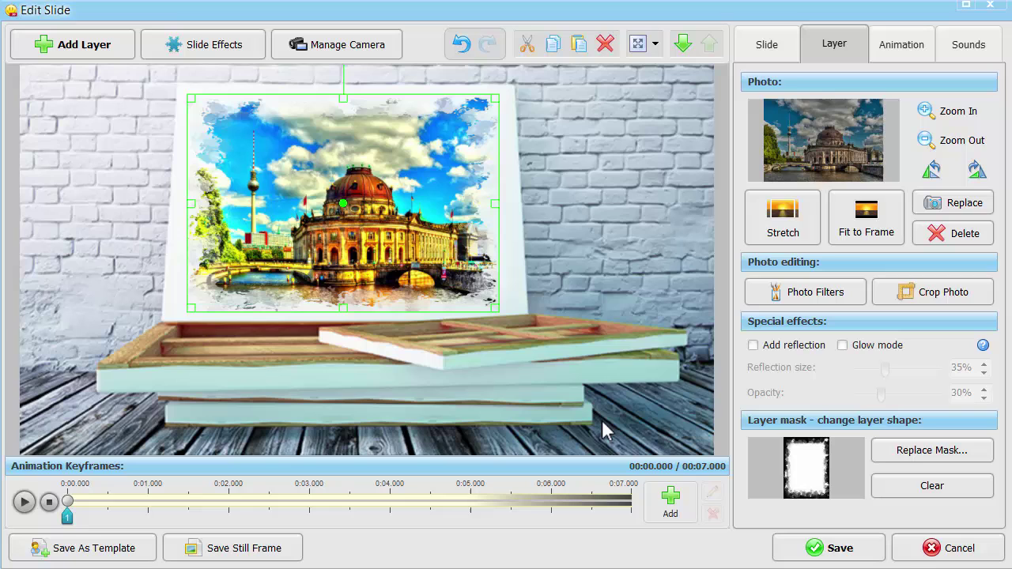
# - Set the colour layer's first keyframe opacity to 0% and add a second keyframe at about 3 s
pyautogui.click(901, 48)
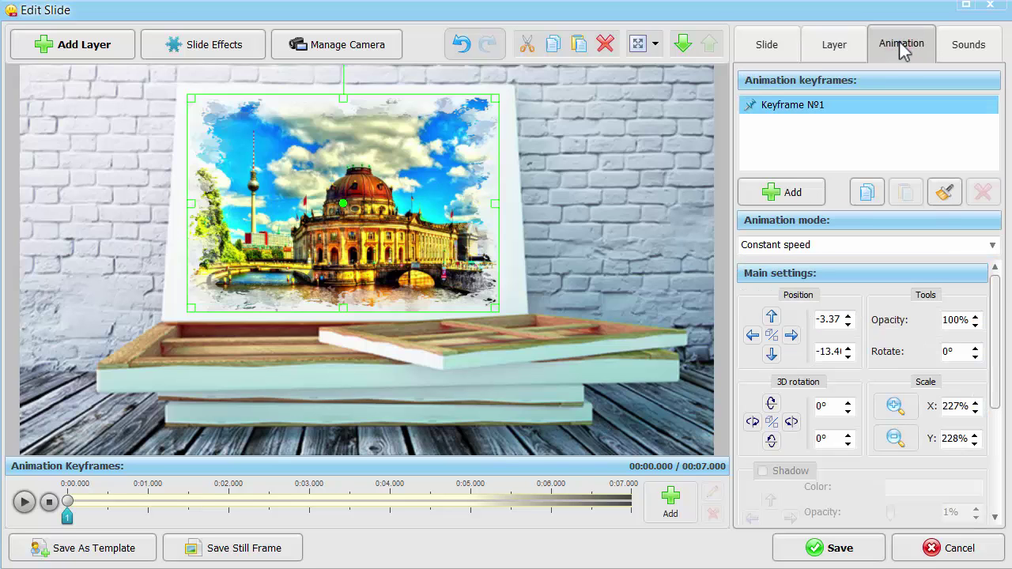
pyautogui.doubleClick(945, 322)
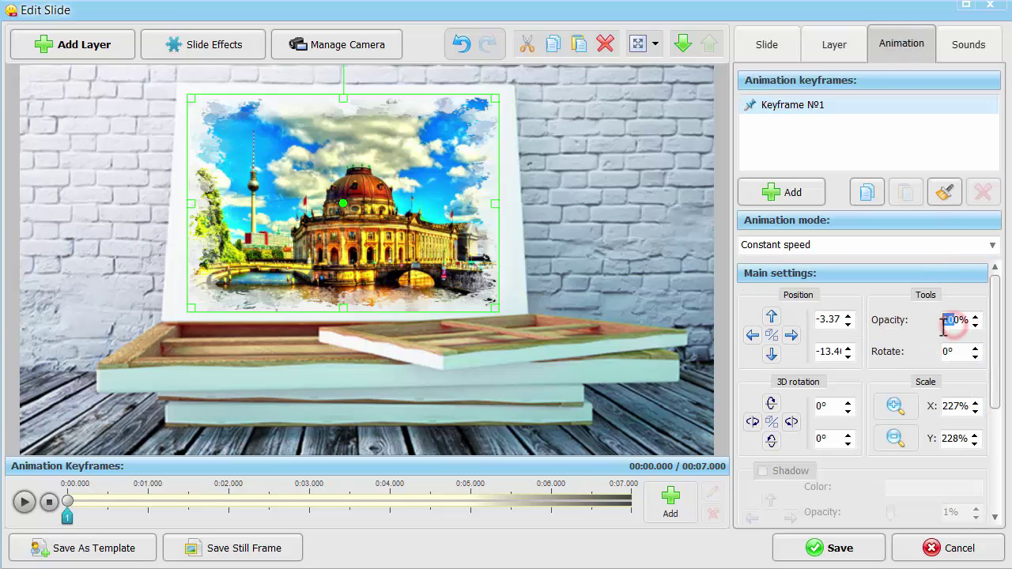
pyautogui.write('0')
pyautogui.click(786, 192)
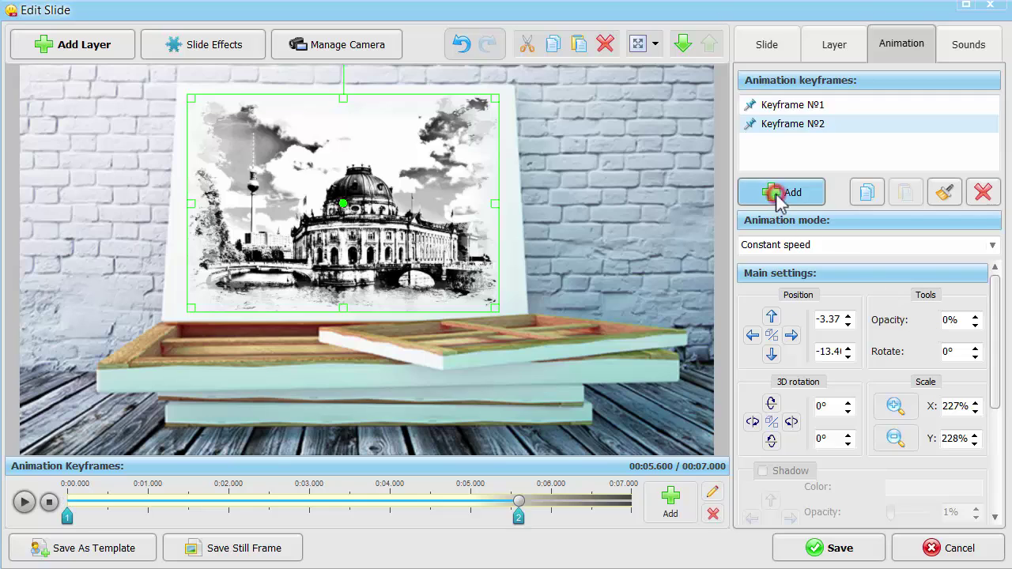
pyautogui.moveTo(519, 518)
pyautogui.mouseDown()
pyautogui.moveTo(309, 522)
pyautogui.moveTo(310, 533)
pyautogui.mouseUp()
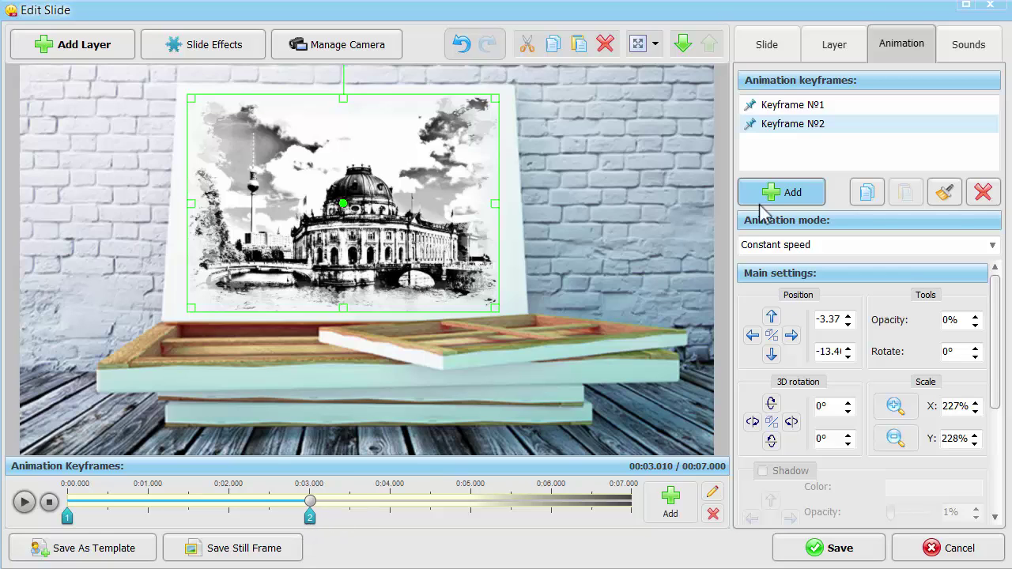
# - Add a third keyframe at 3.5 s with 100% opacity and preview the colour fade-in
pyautogui.click(763, 193)
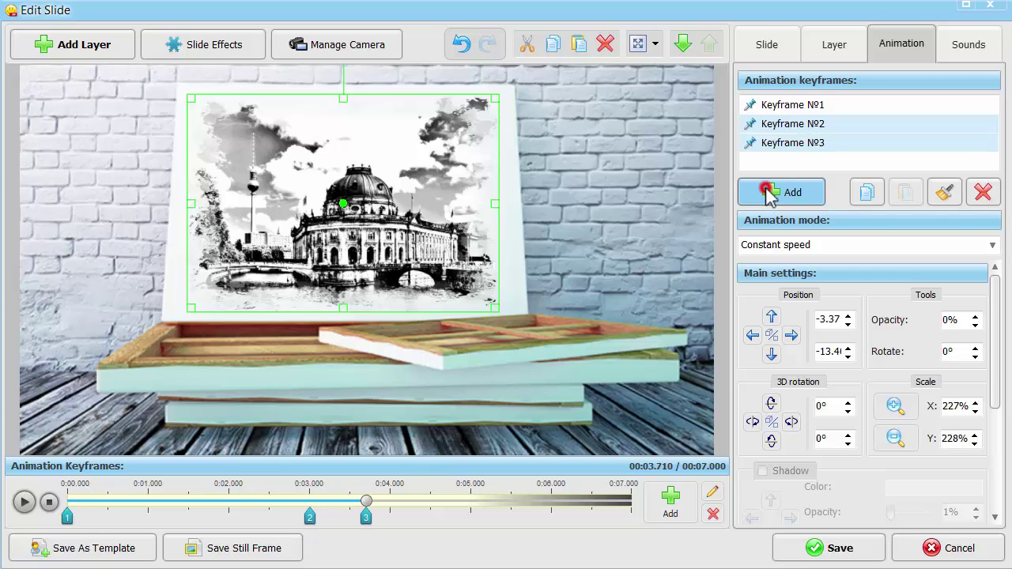
pyautogui.doubleClick(946, 321)
pyautogui.write('100')
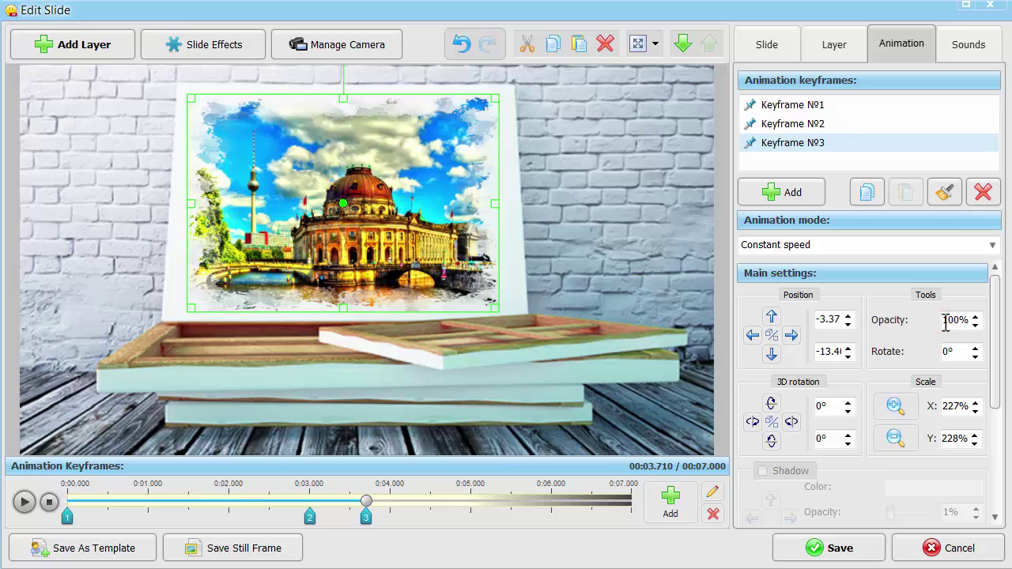
pyautogui.moveTo(369, 533); pyautogui.dragTo(355, 535)
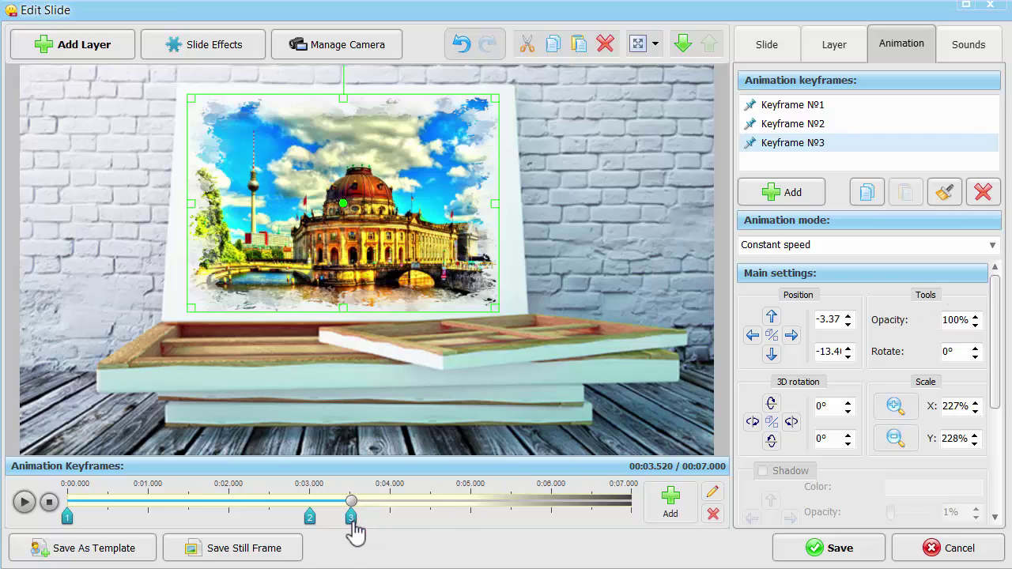
pyautogui.click(68, 515)
pyautogui.click(24, 502)
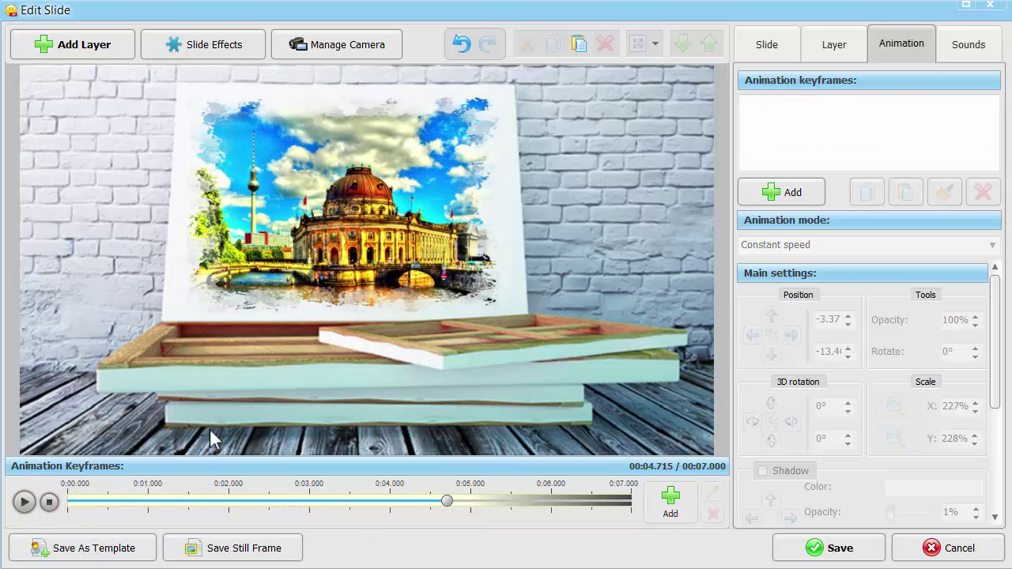
pyautogui.click(763, 44)
# - Select the sketch layer and set its first animation keyframe opacity to 0%
pyautogui.click(788, 251)
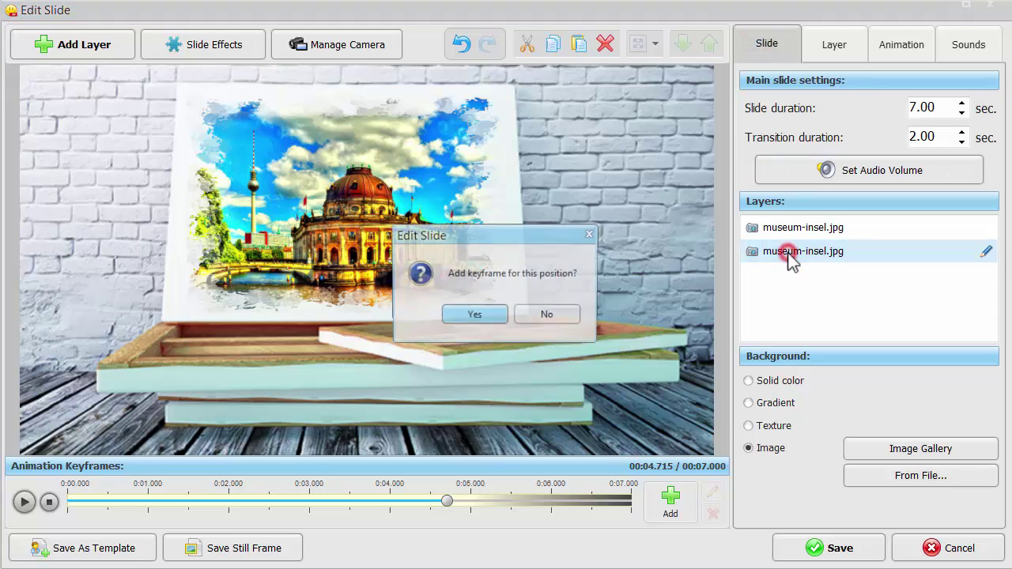
pyautogui.click(571, 315)
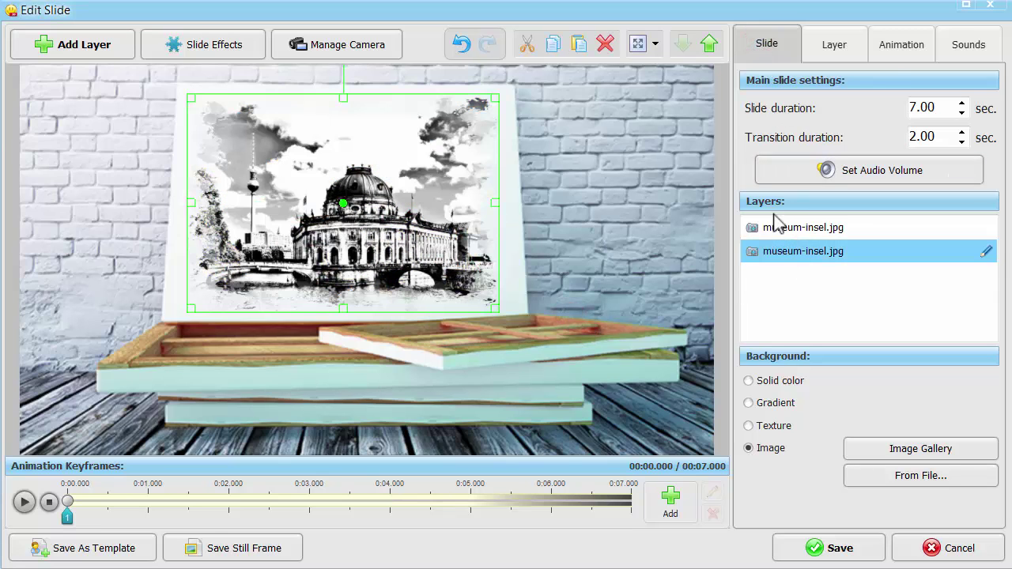
pyautogui.click(886, 46)
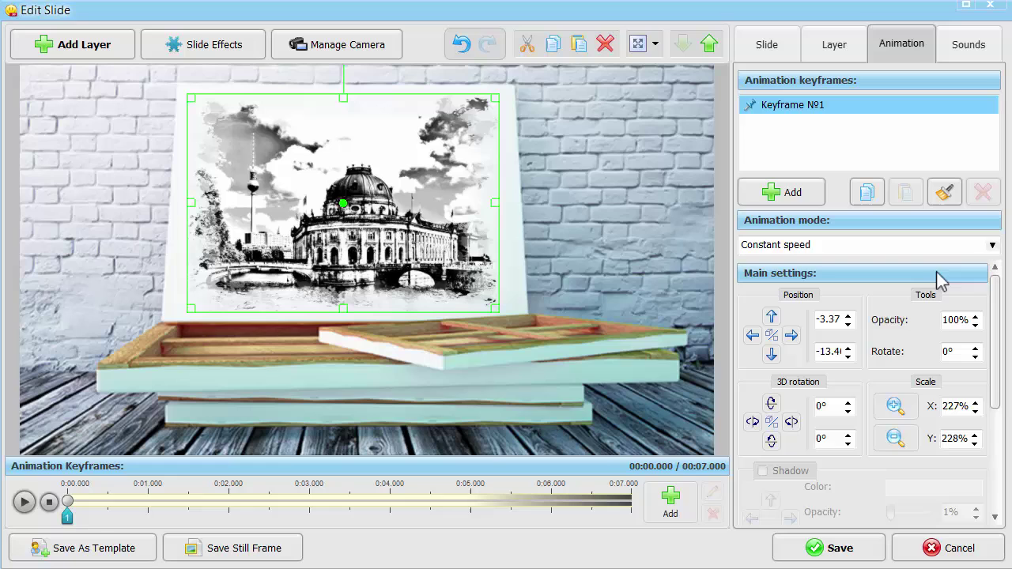
pyautogui.moveTo(954, 324); pyautogui.dragTo(943, 324)
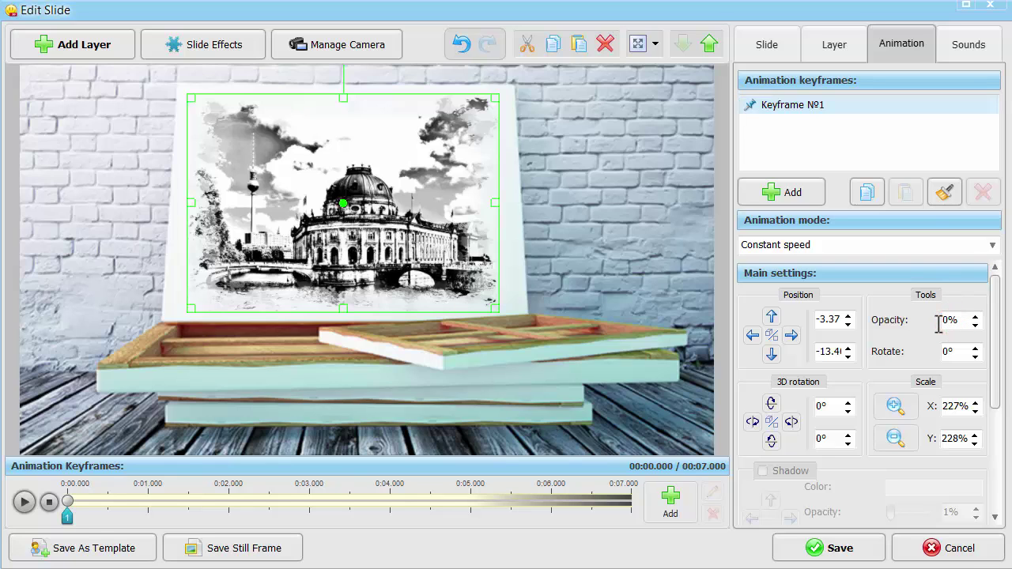
# - Add a second sketch keyframe at 1 s with 30% opacity
pyautogui.click(810, 197)
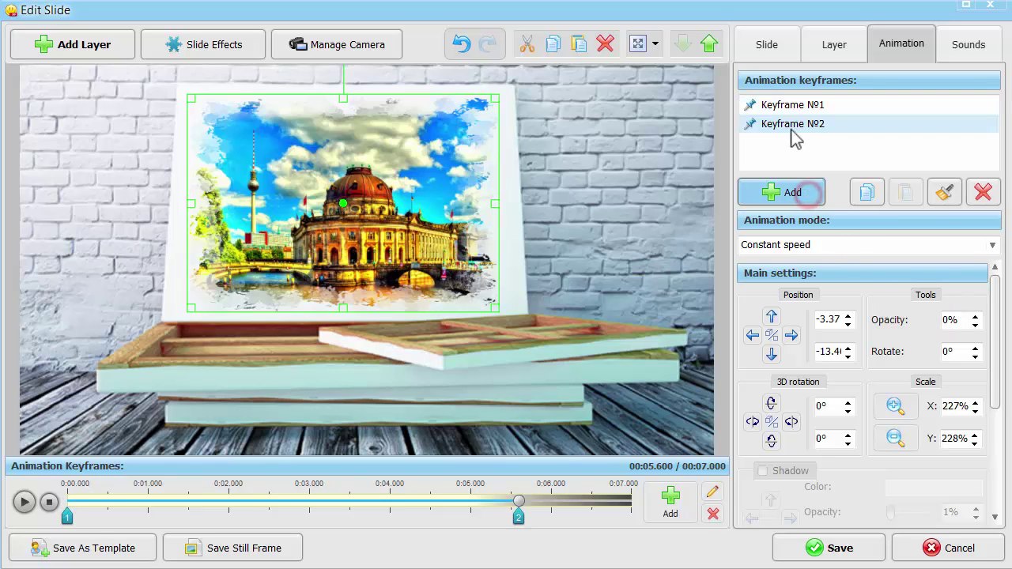
pyautogui.click(790, 127)
pyautogui.click(944, 320)
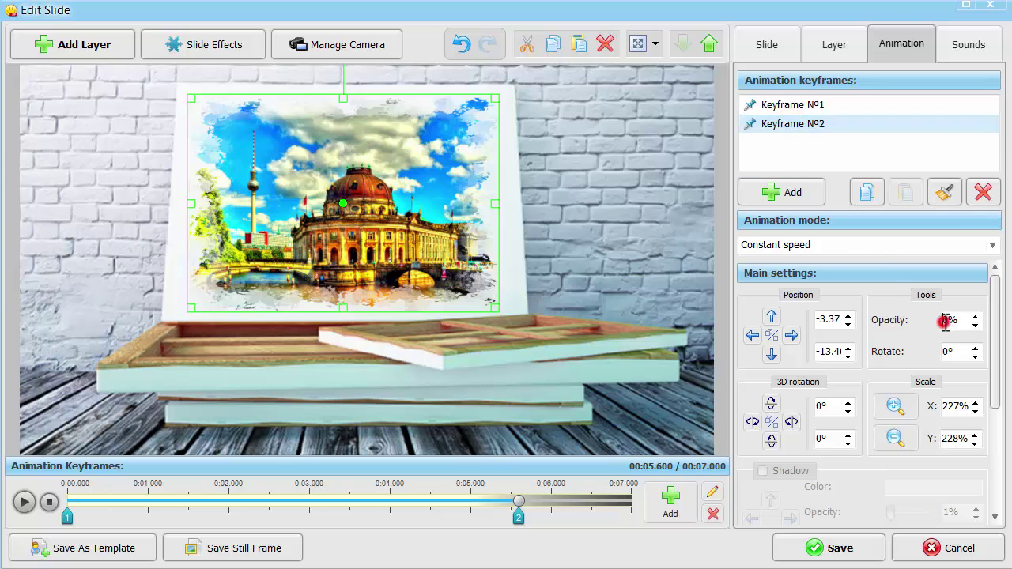
pyautogui.write('3')
pyautogui.moveTo(514, 519); pyautogui.dragTo(148, 523)
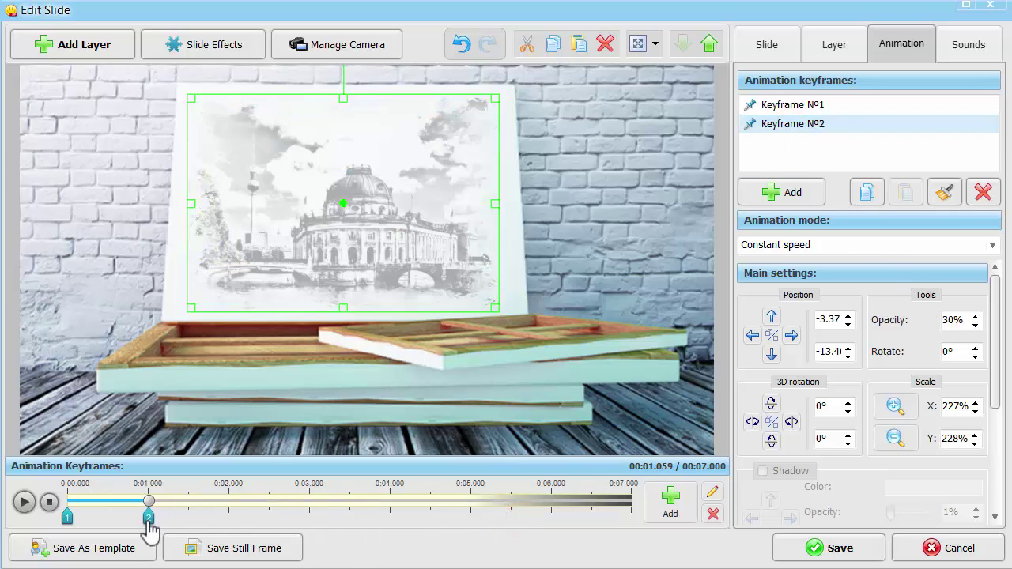
# - Add a third sketch keyframe at 2 s with 90% opacity and preview the fade-in
pyautogui.click(231, 508)
pyautogui.click(670, 500)
pyautogui.click(948, 320)
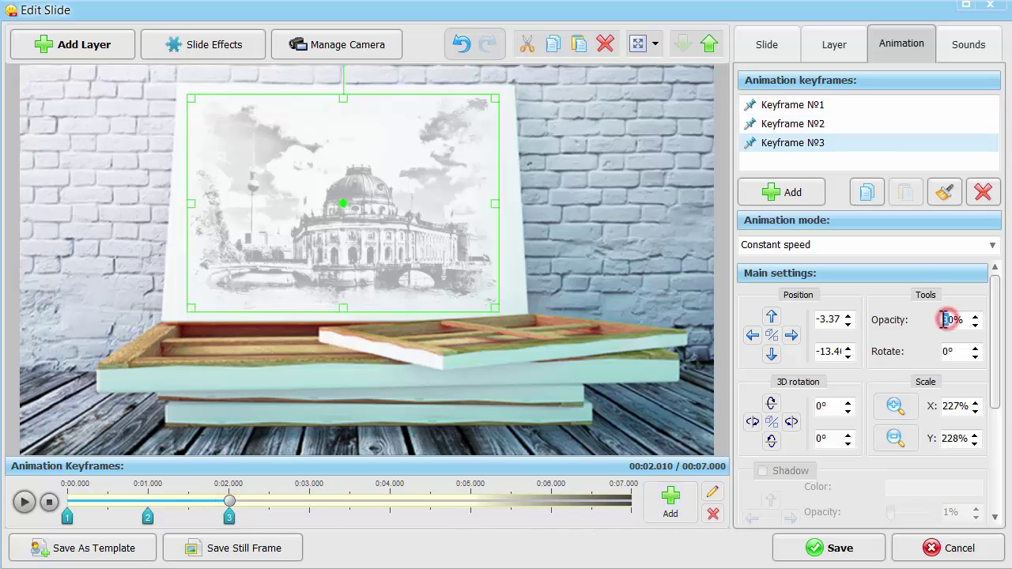
pyautogui.press('BackSpace')
pyautogui.write('9')
pyautogui.click(47, 504)
pyautogui.click(24, 505)
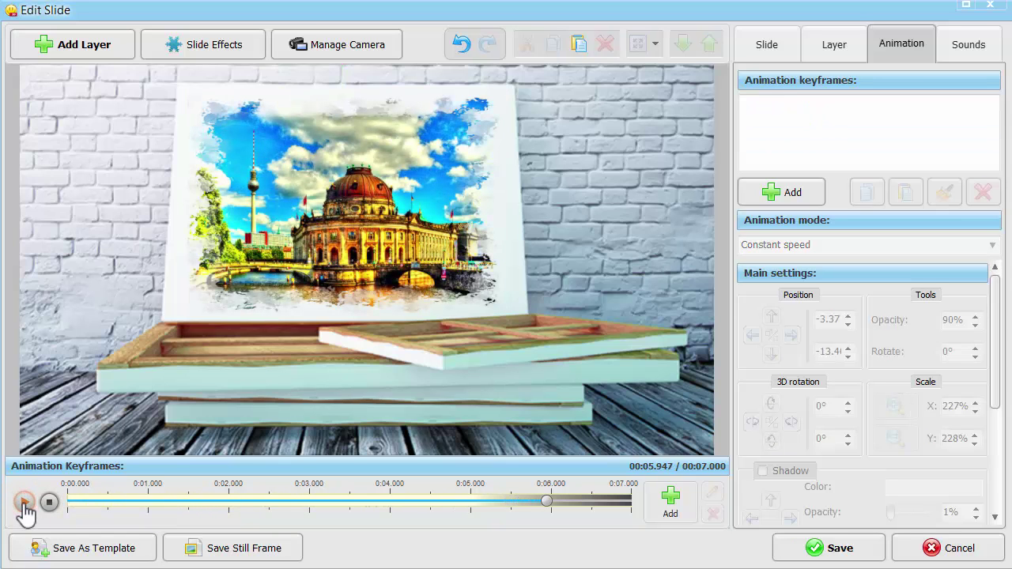
# - Add hand-clipart.png to the slide as a new photo layer
pyautogui.click(87, 44)
pyautogui.click(69, 72)
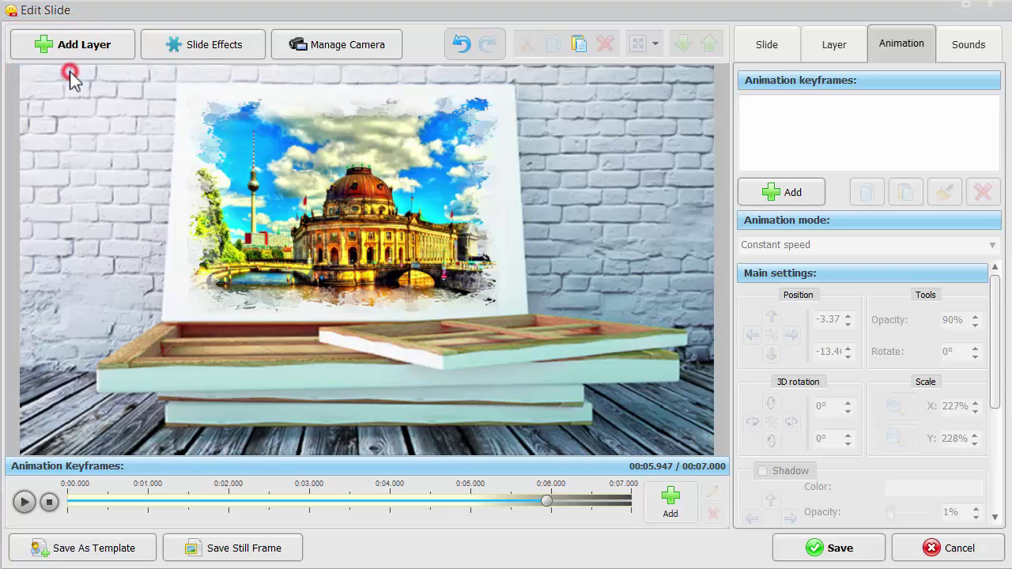
pyautogui.click(567, 200)
pyautogui.click(602, 380)
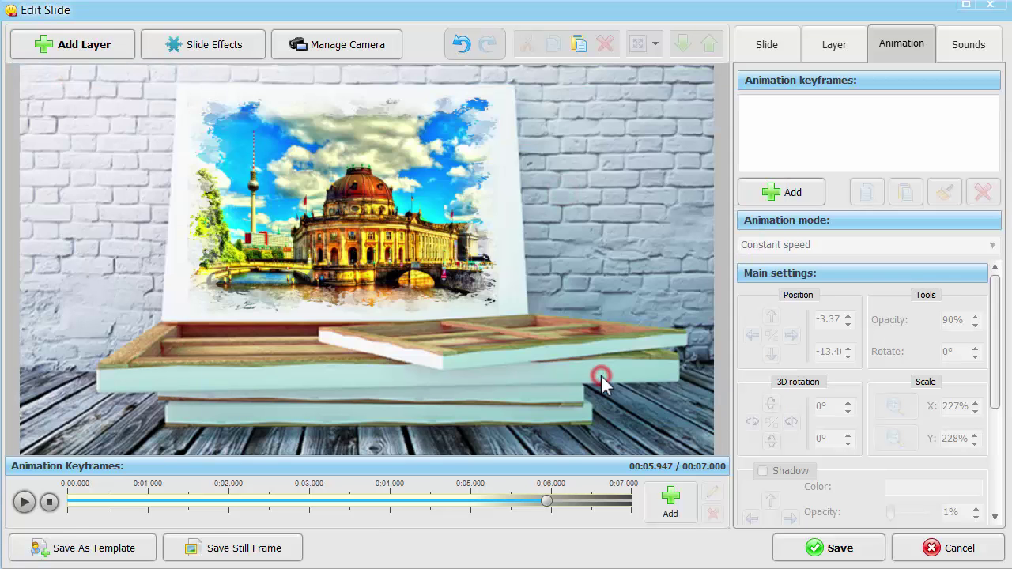
# - Enlarge, tilt clockwise and position the paintbrush hand over the canvas
pyautogui.moveTo(423, 191); pyautogui.dragTo(418, 228)
pyautogui.moveTo(364, 98); pyautogui.dragTo(456, 120)
pyautogui.moveTo(569, 219); pyautogui.dragTo(574, 219)
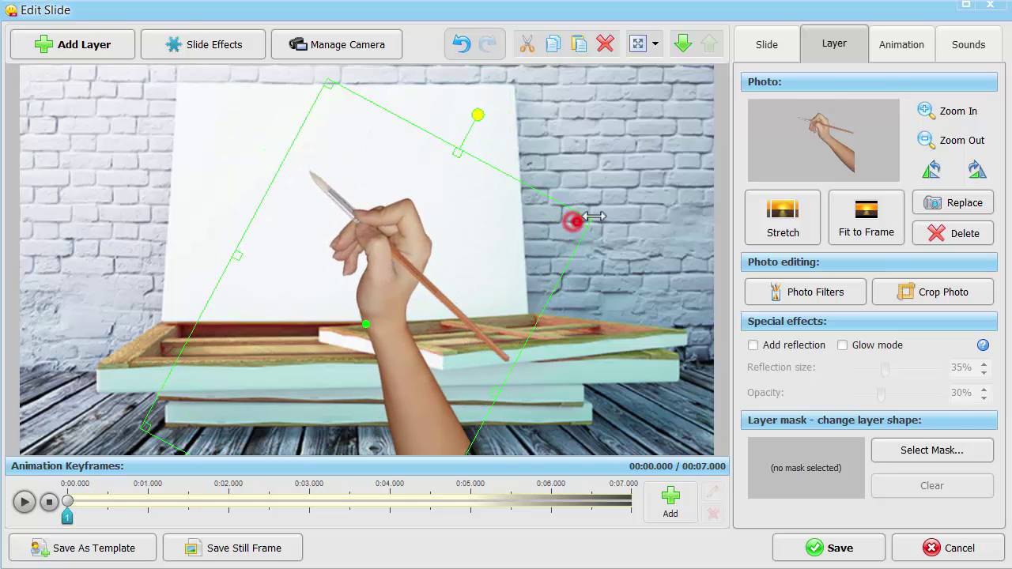
pyautogui.moveTo(380, 251)
pyautogui.mouseDown()
pyautogui.moveTo(335, 255)
pyautogui.moveTo(396, 314)
pyautogui.mouseUp()
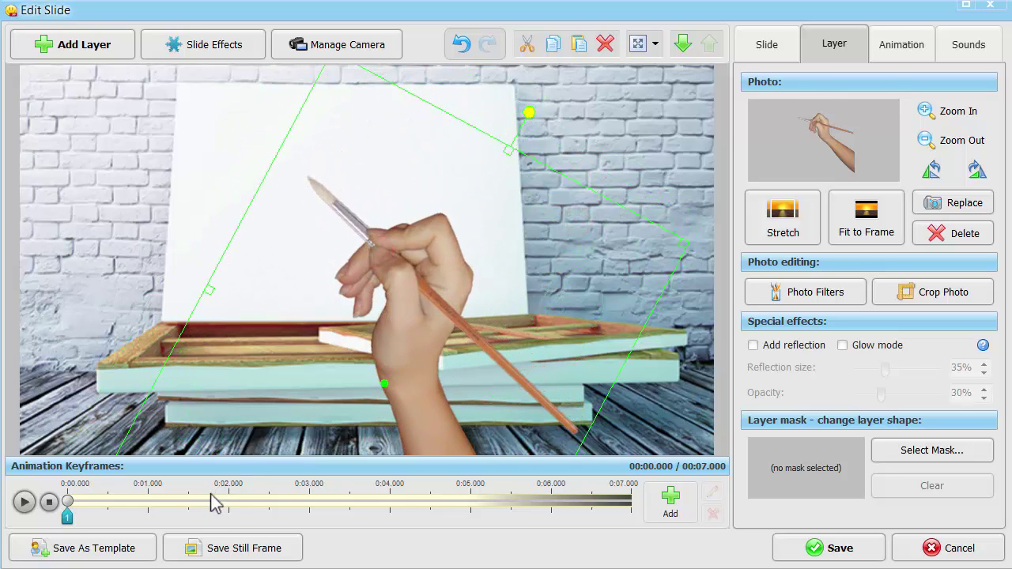
# - Add hand keyframes at 00:01.490, 00:02.500 and 00:03.137, moving the hand left, right-down, then right
pyautogui.click(187, 500)
pyautogui.click(668, 501)
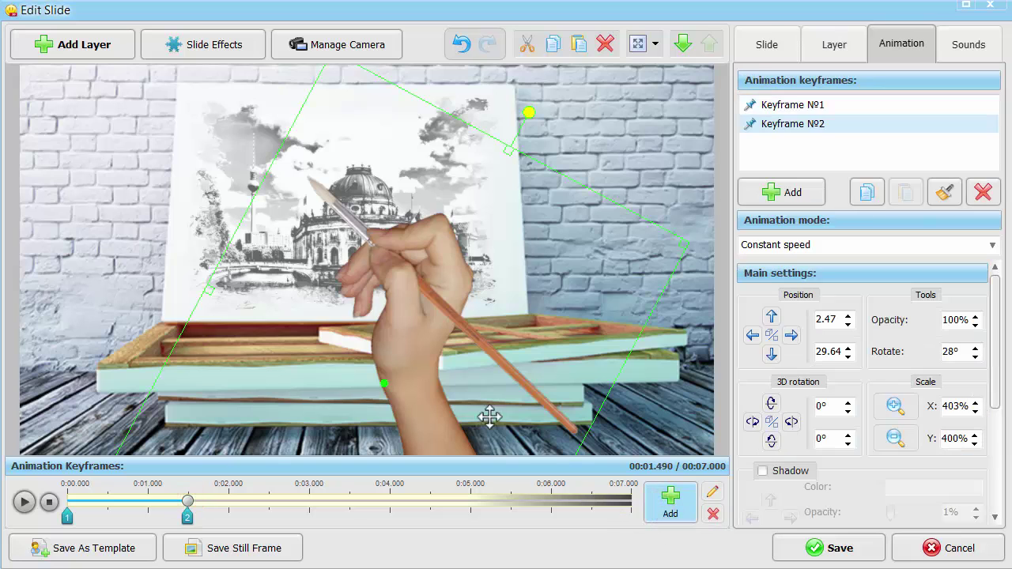
pyautogui.moveTo(420, 324); pyautogui.dragTo(338, 336)
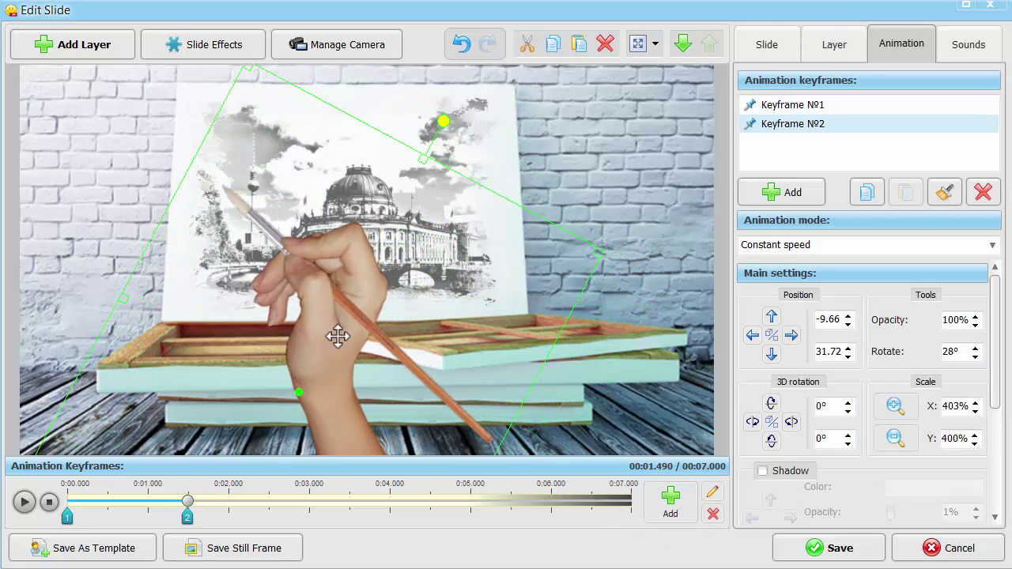
pyautogui.click(269, 500)
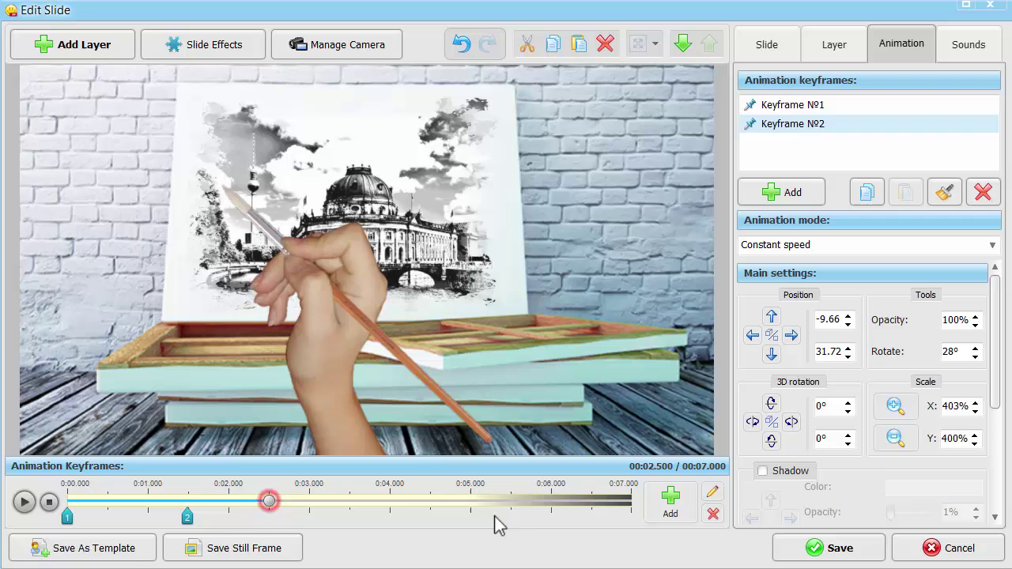
pyautogui.click(670, 505)
pyautogui.moveTo(325, 289); pyautogui.dragTo(428, 346)
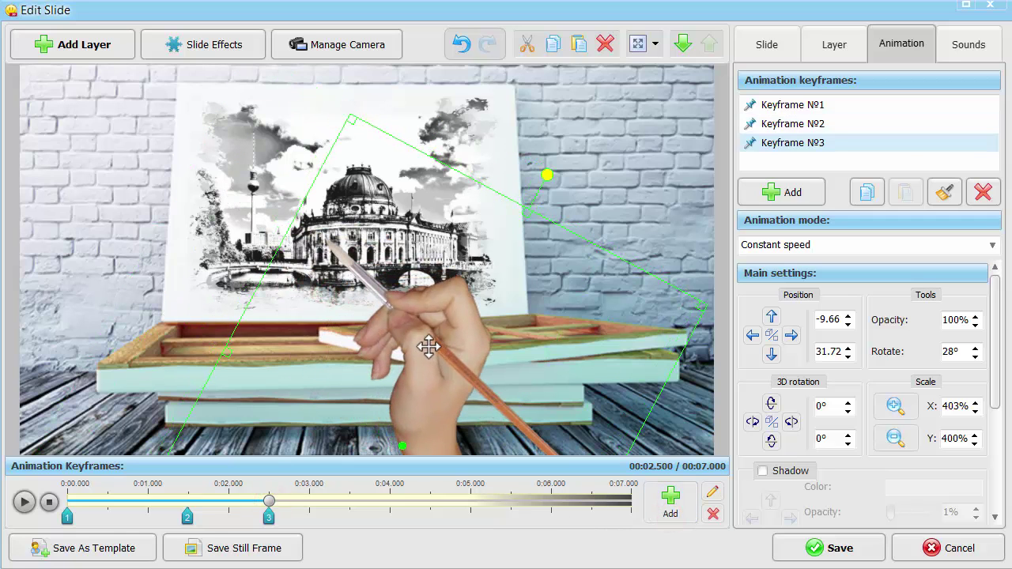
pyautogui.click(322, 507)
pyautogui.click(669, 504)
pyautogui.moveTo(446, 369); pyautogui.dragTo(511, 327)
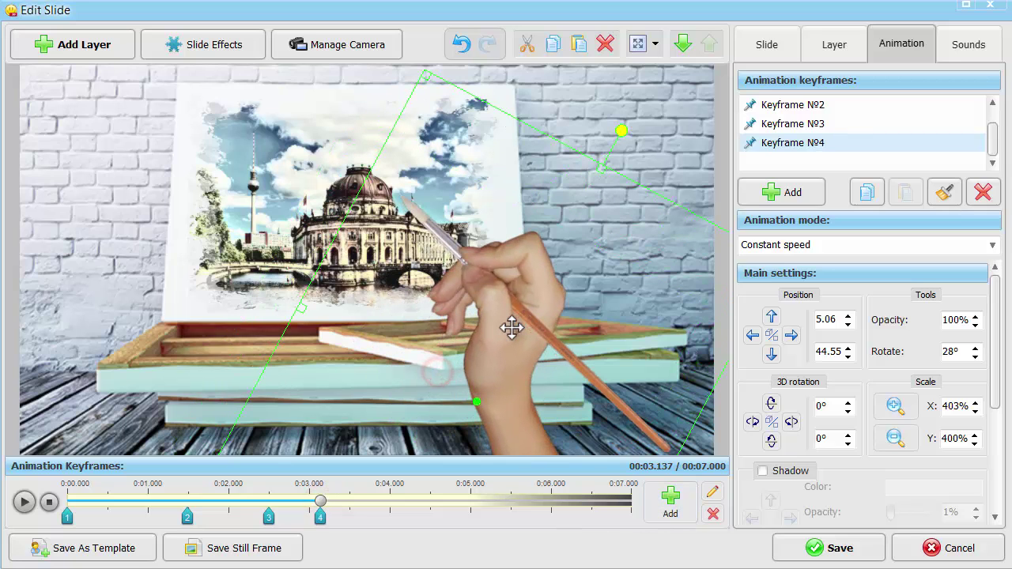
# - Add hand keyframes at 00:03.980 and 00:04.883, moving it back left then down out of view, and preview the slide
pyautogui.click(388, 506)
pyautogui.click(670, 498)
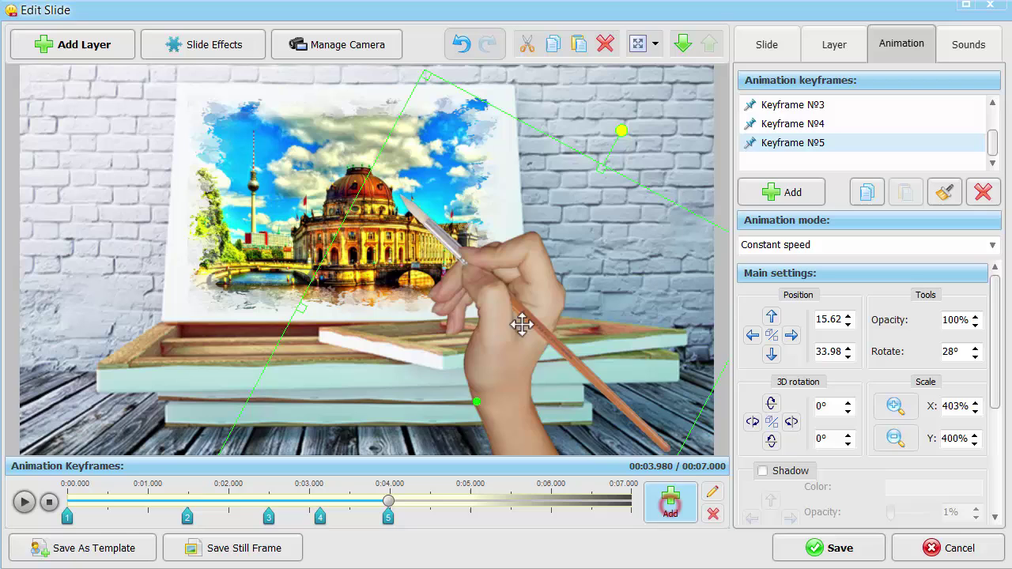
pyautogui.moveTo(519, 323); pyautogui.dragTo(464, 338)
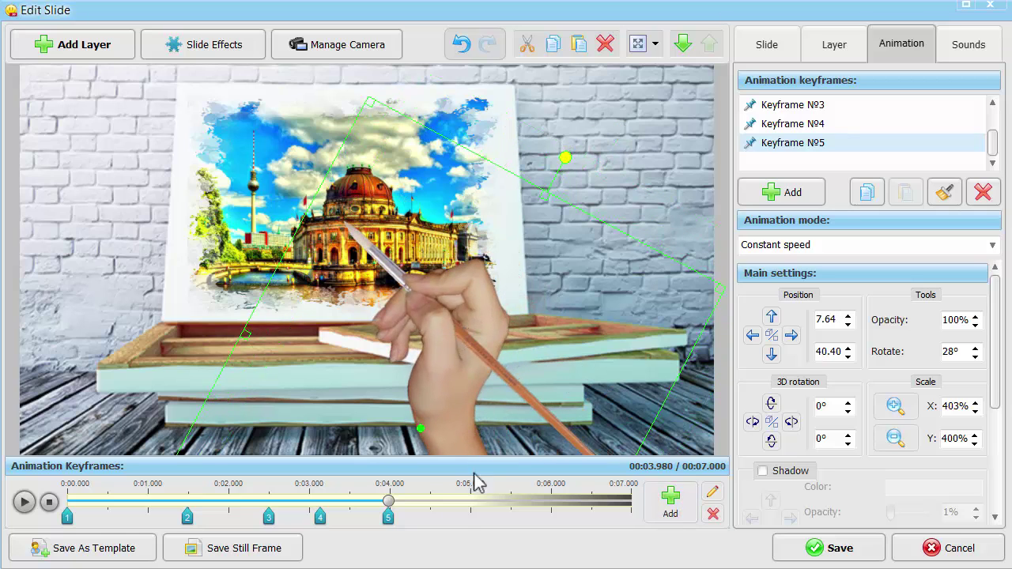
pyautogui.click(462, 501)
pyautogui.click(664, 514)
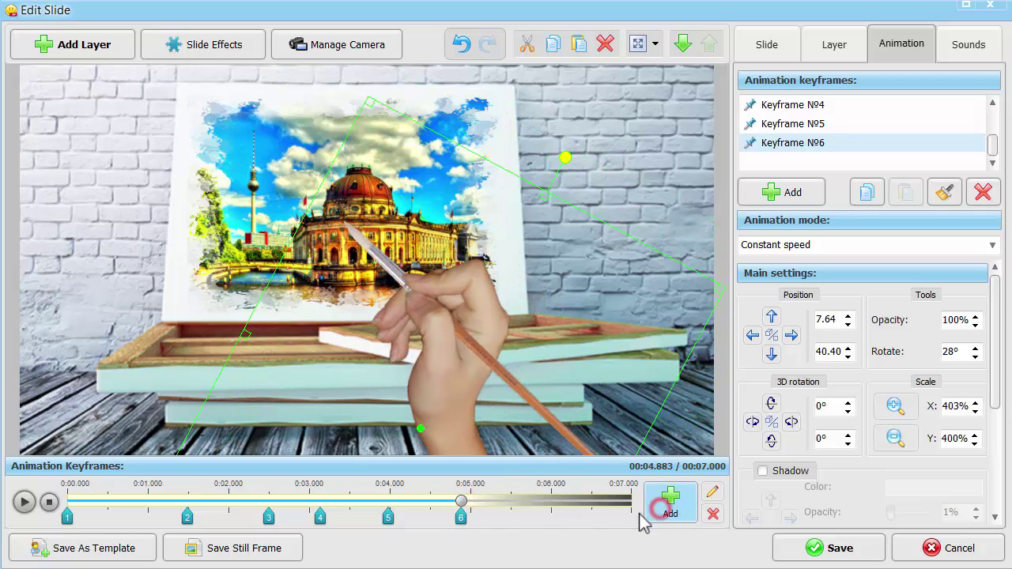
pyautogui.moveTo(442, 313); pyautogui.dragTo(433, 451)
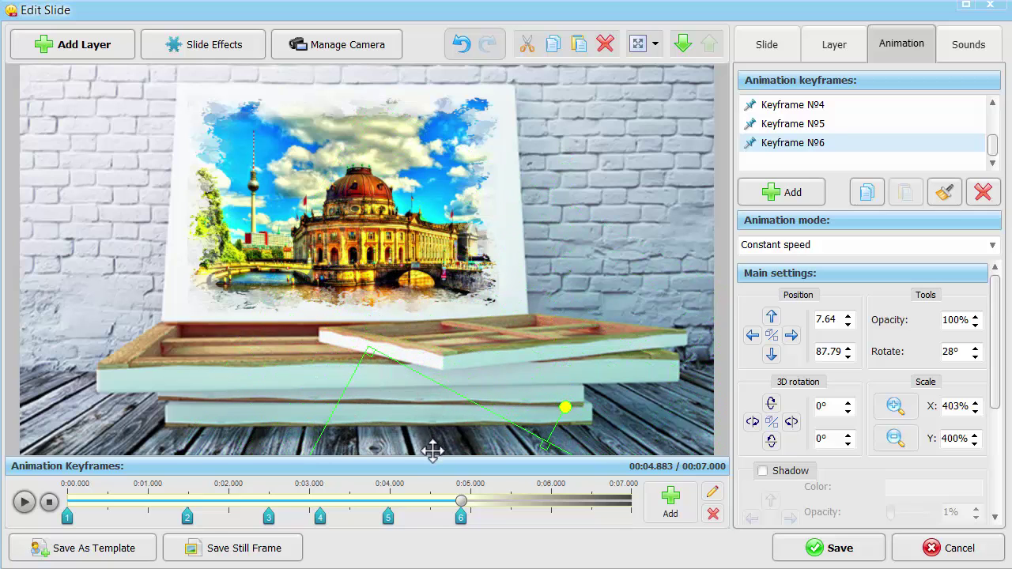
pyautogui.click(49, 502)
pyautogui.click(24, 503)
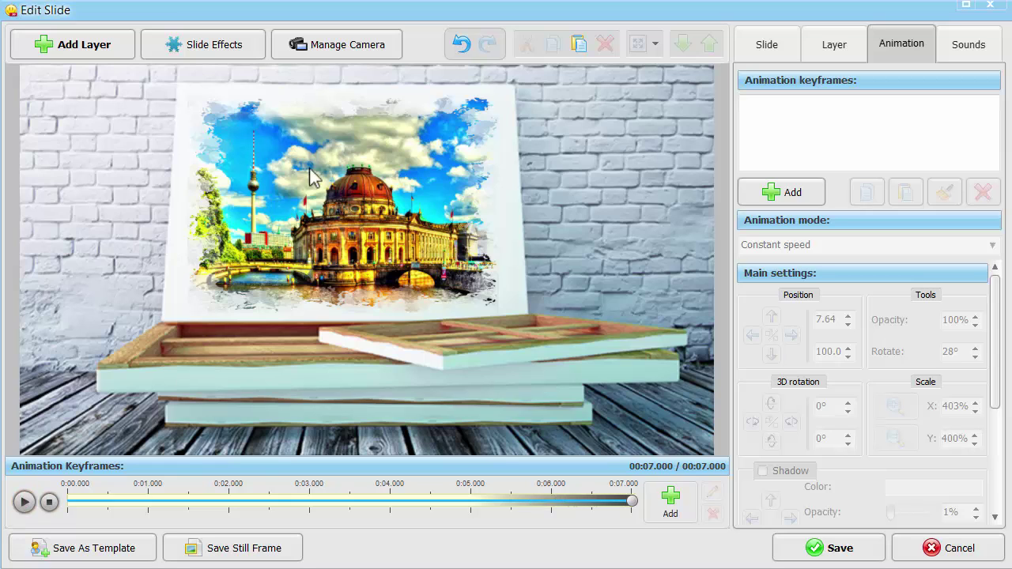
# - Add a camera keyframe at 00:03.951 zoomed in 22%, including the slide background in the camera move
pyautogui.click(344, 45)
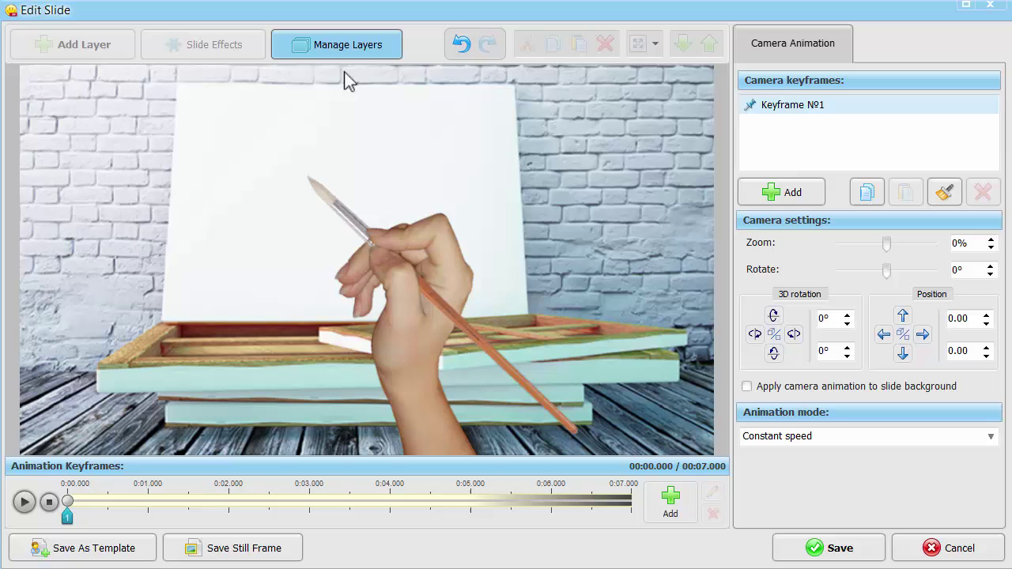
pyautogui.click(387, 500)
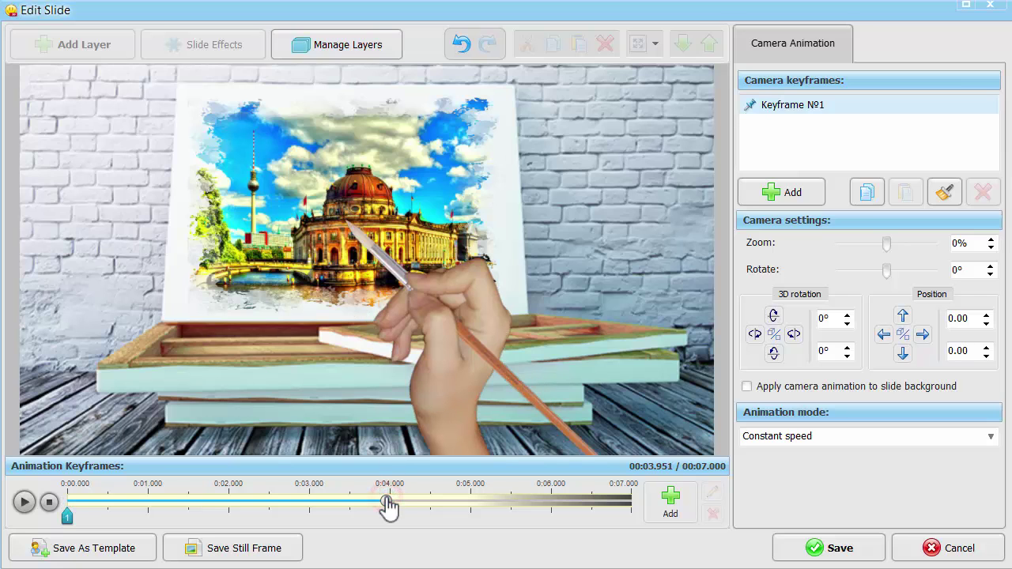
pyautogui.click(668, 509)
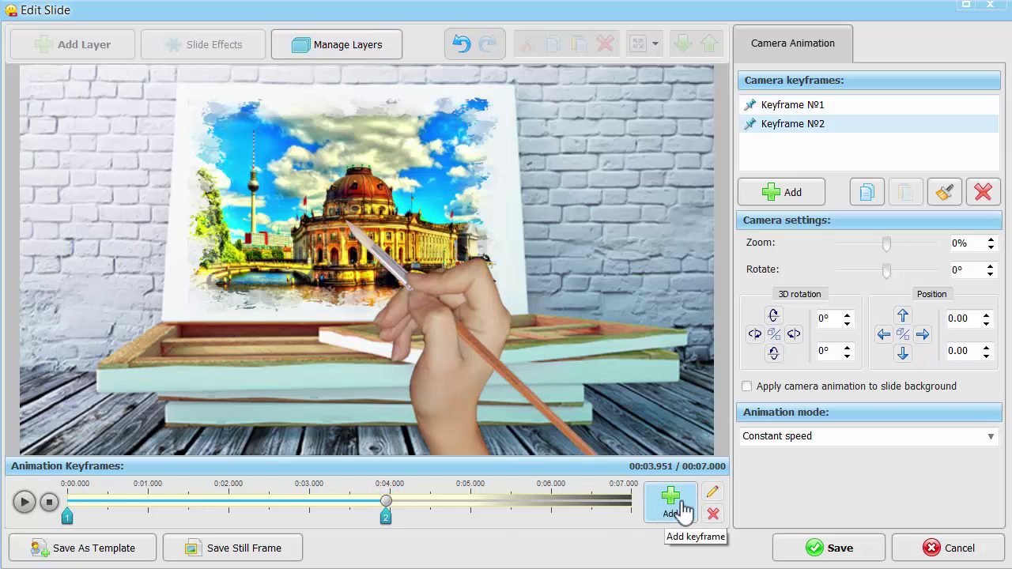
pyautogui.click(748, 386)
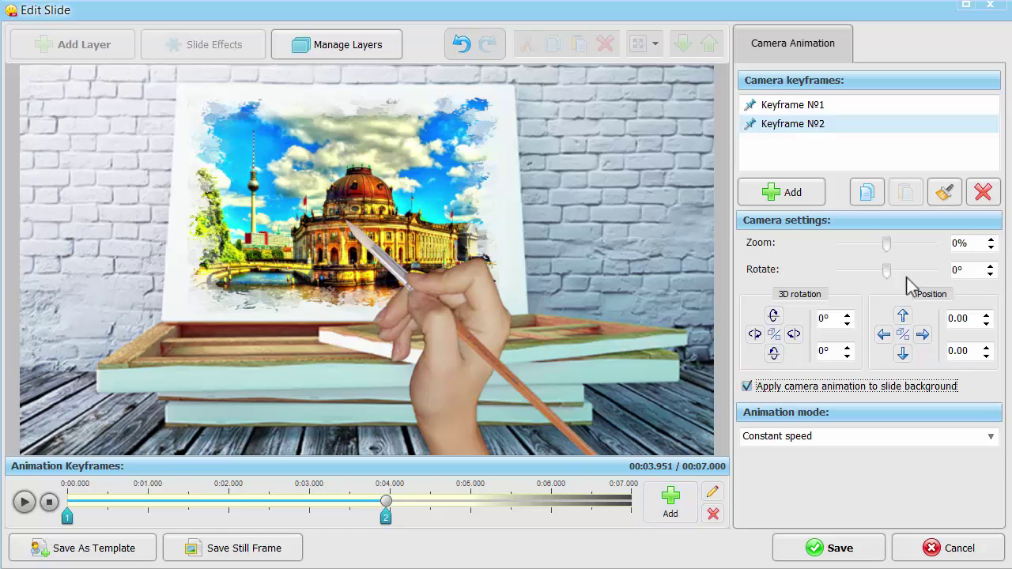
pyautogui.moveTo(887, 242); pyautogui.dragTo(897, 244)
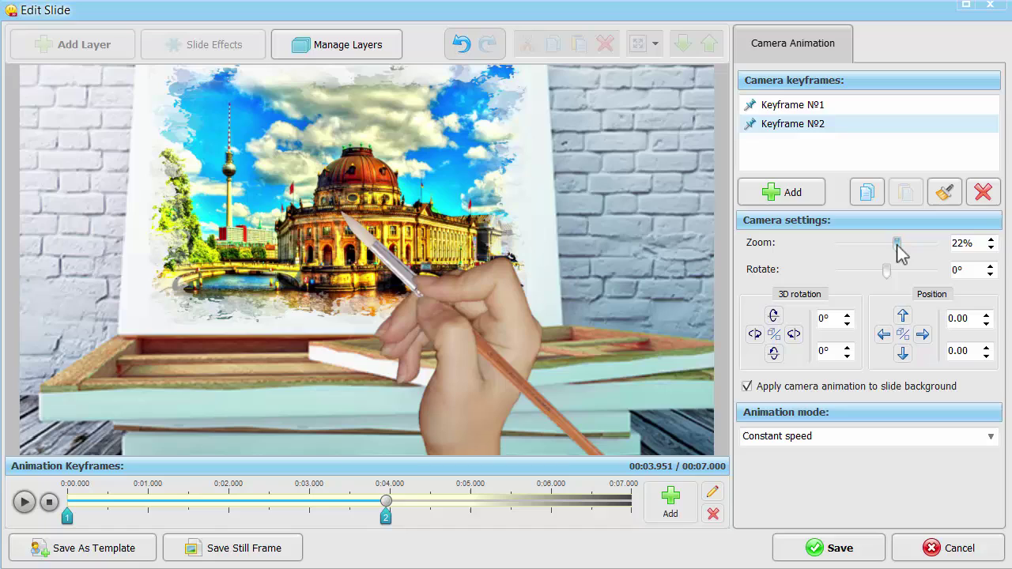
pyautogui.click(48, 502)
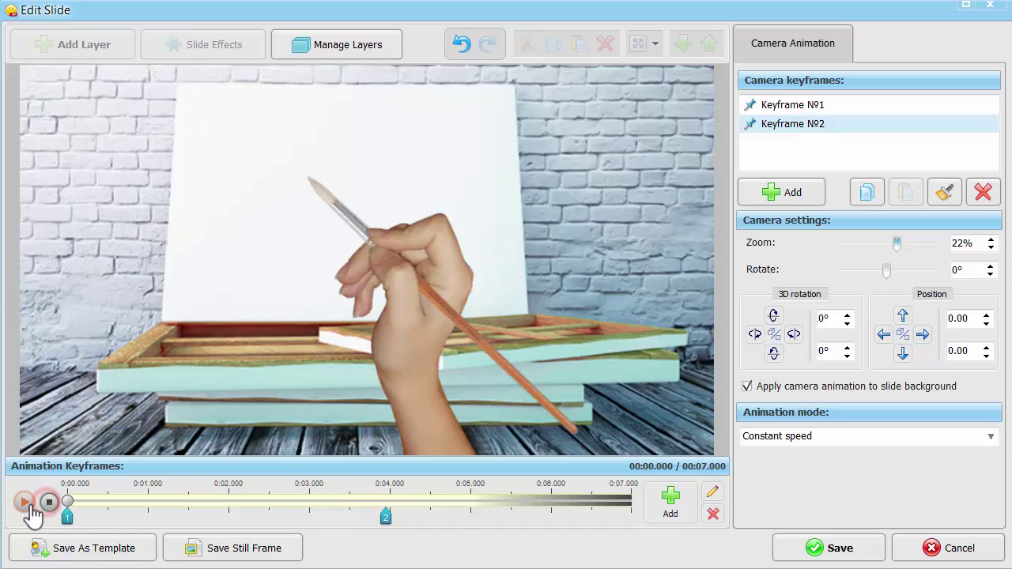
pyautogui.click(26, 503)
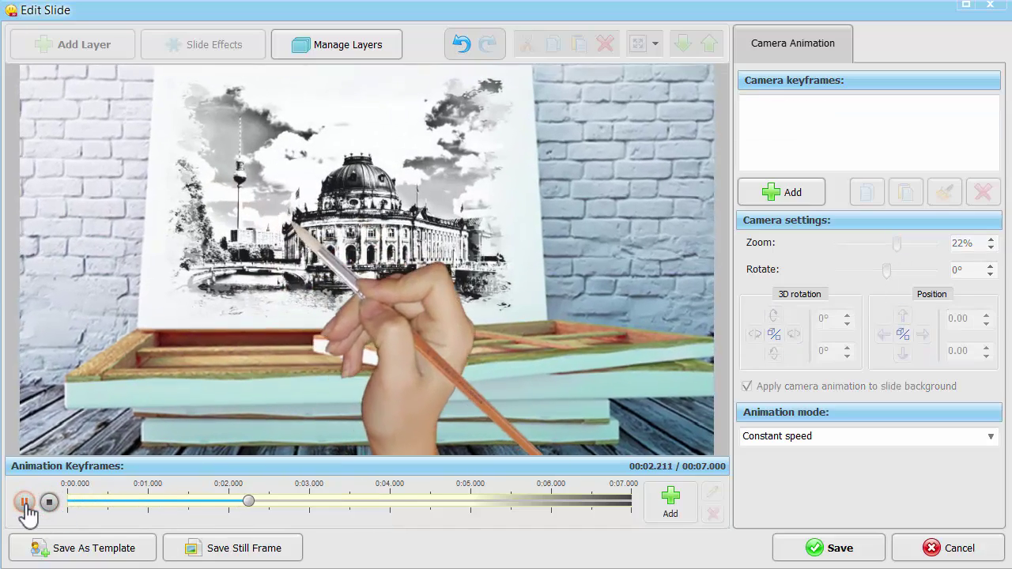